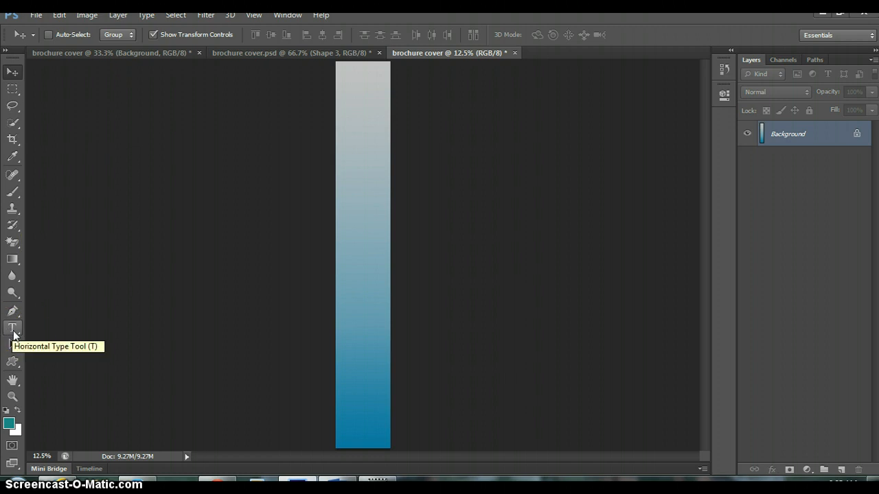
- Start a point text with the Horizontal Type tool near the upper-left corner of the gradient canvas
left_click(10, 334)
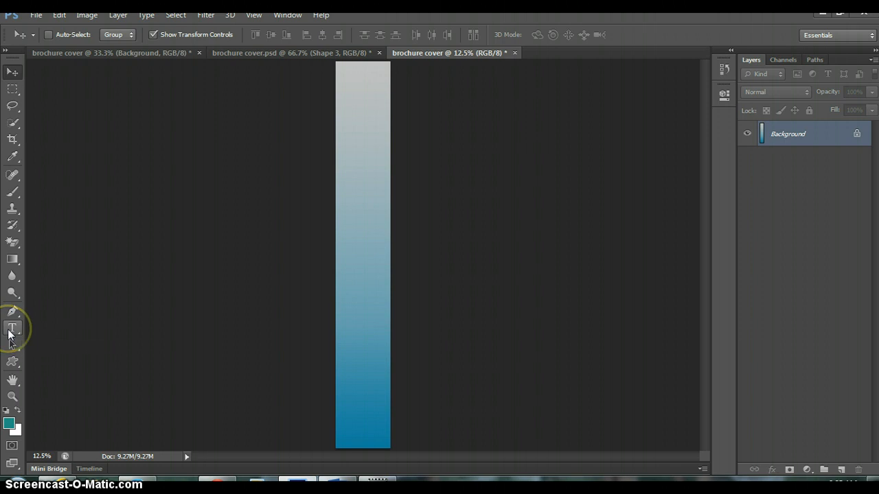
left_click(10, 333)
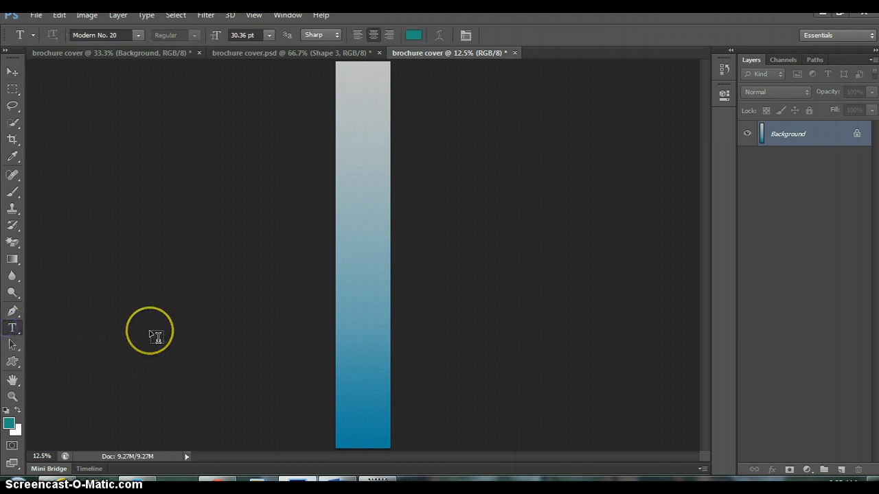
key("ctrl+plus")
key("ctrl+plus")
key("ctrl+plus")
key("ctrl+plus")
key("ctrl+plus")
key("ctrl+plus")
key("ctrl+plus")
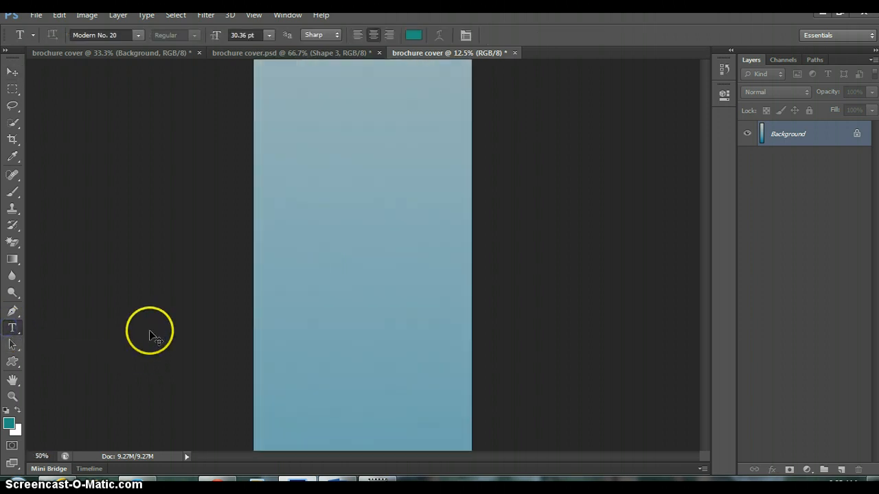
key("ctrl+minus")
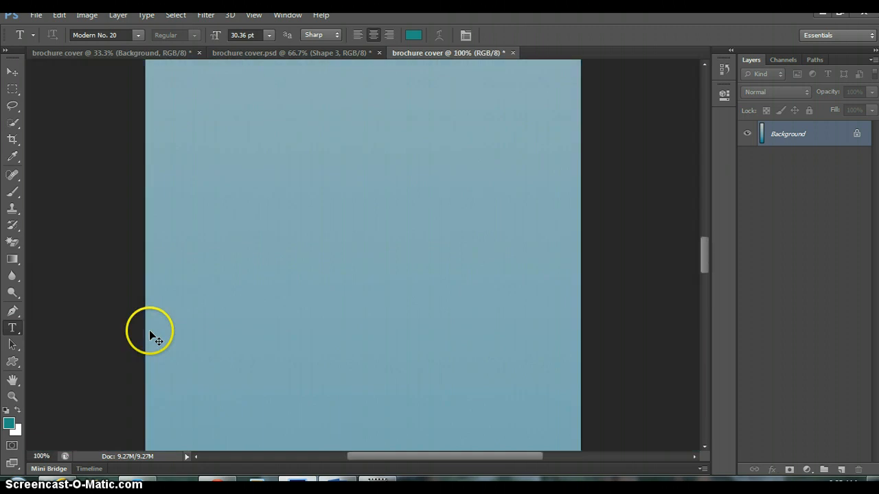
scroll(149, 330, "up", 3)
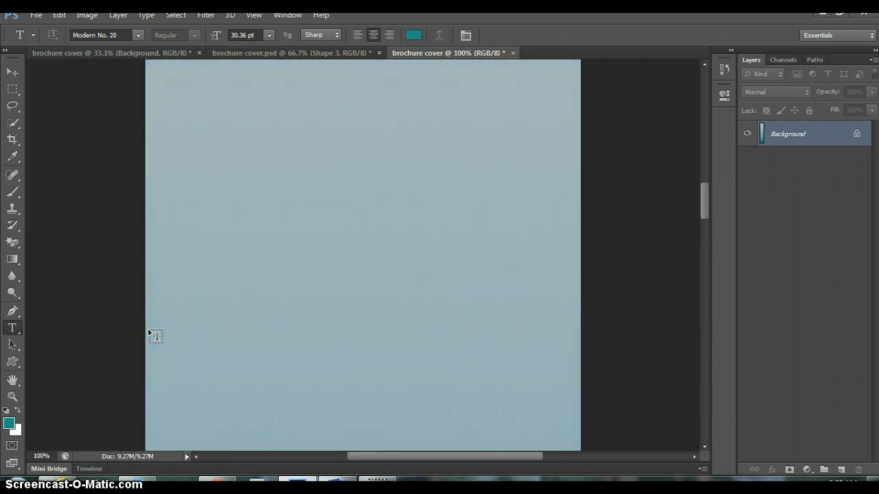
scroll(155, 336, "up", 2)
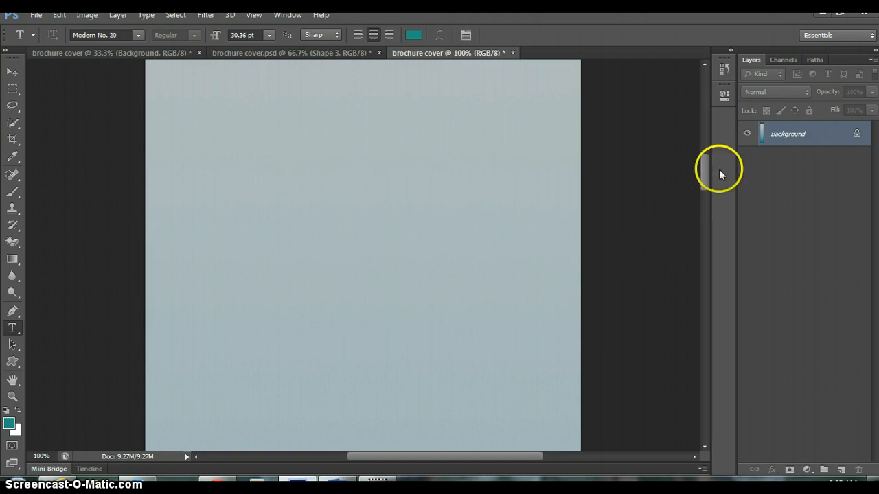
left_click_drag(704, 169, 707, 123)
left_click(647, 35)
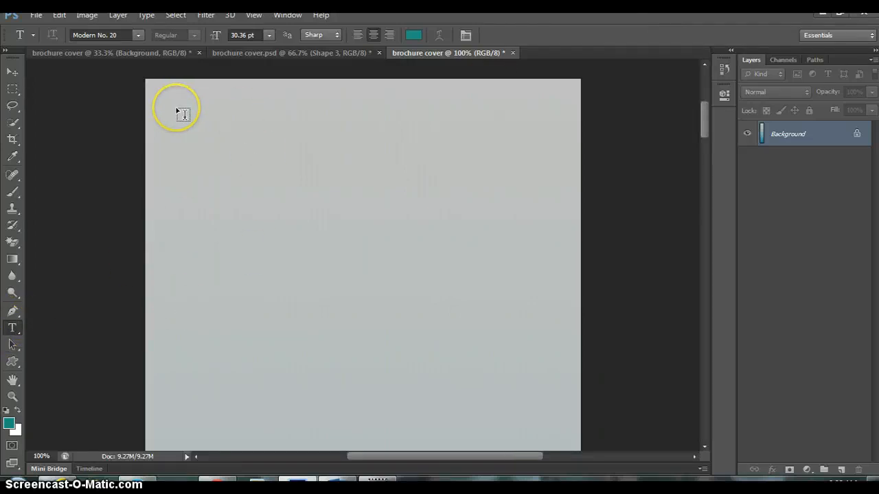
left_click_drag(176, 107, 543, 296)
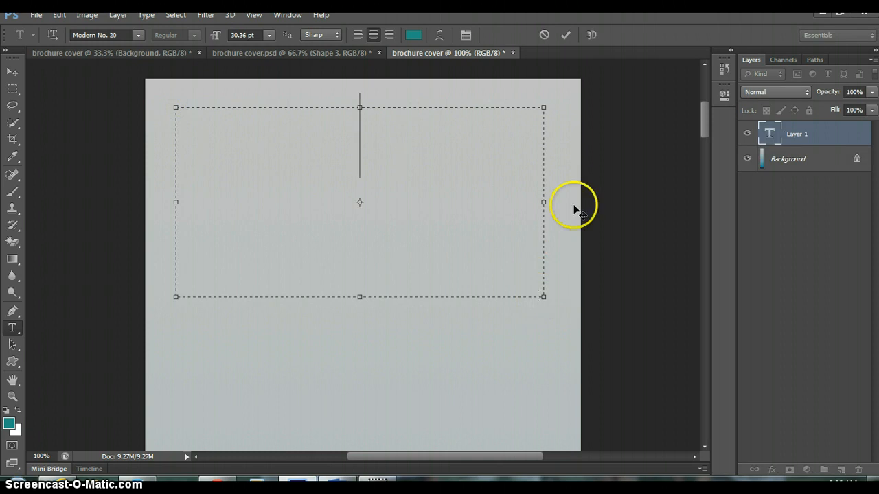
left_click(545, 35)
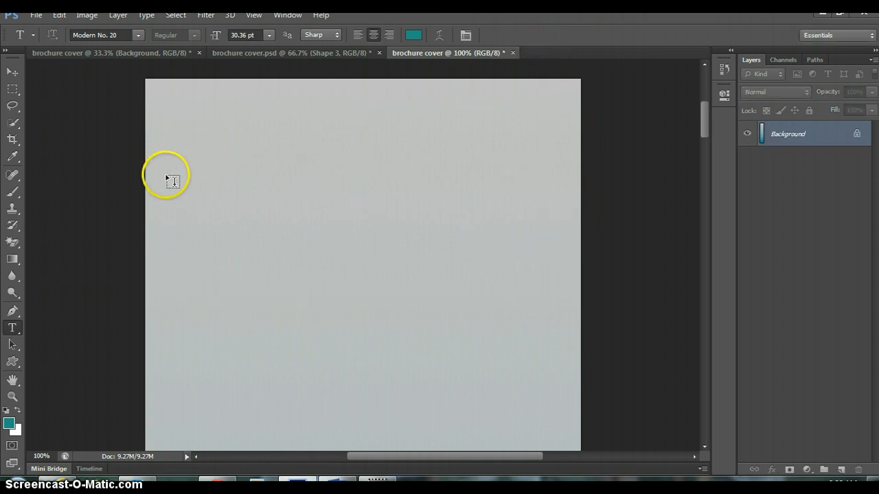
left_click(182, 146)
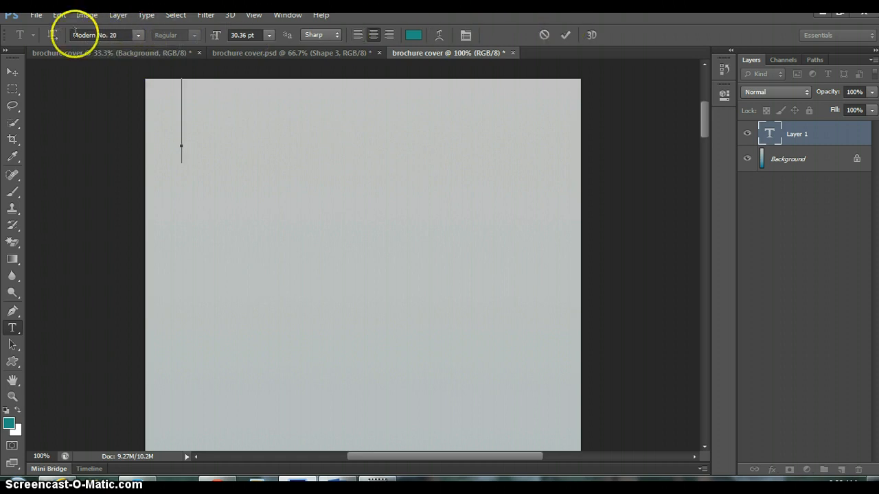
- Set the text's font to Plantagenet Cherokee
left_click(138, 35)
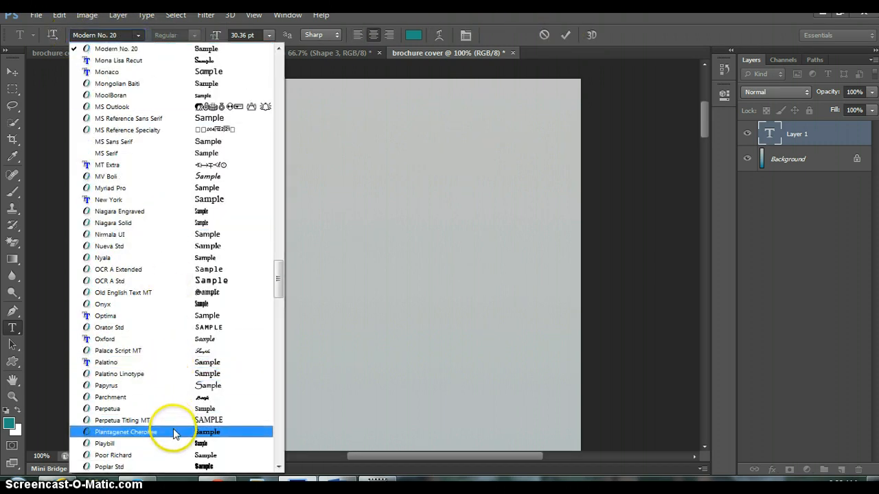
scroll(173, 433, "down", 1)
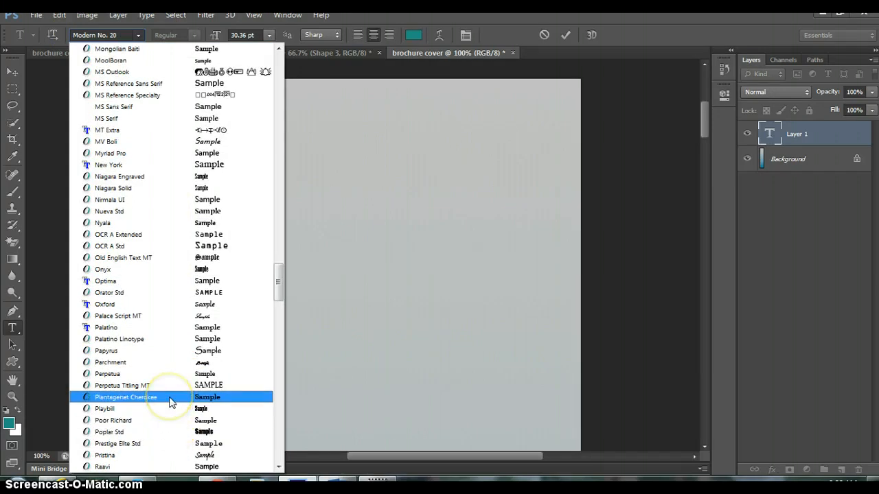
scroll(169, 403, "down", 11)
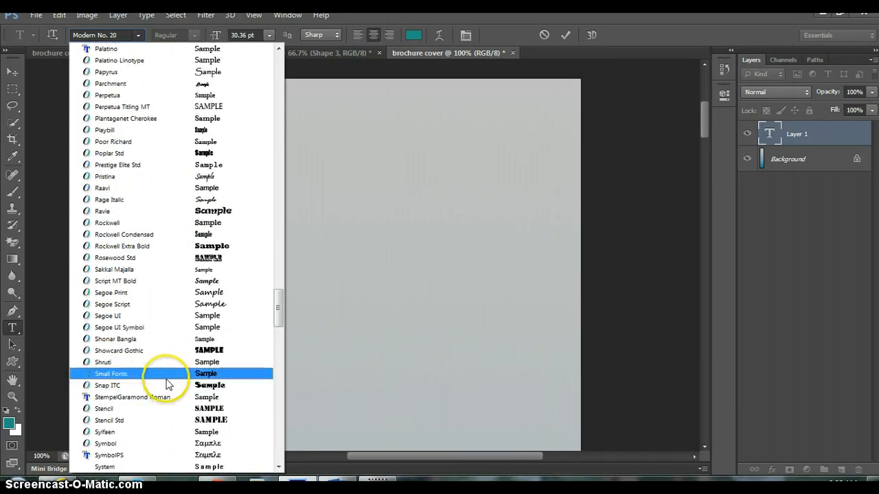
scroll(169, 385, "down", 1)
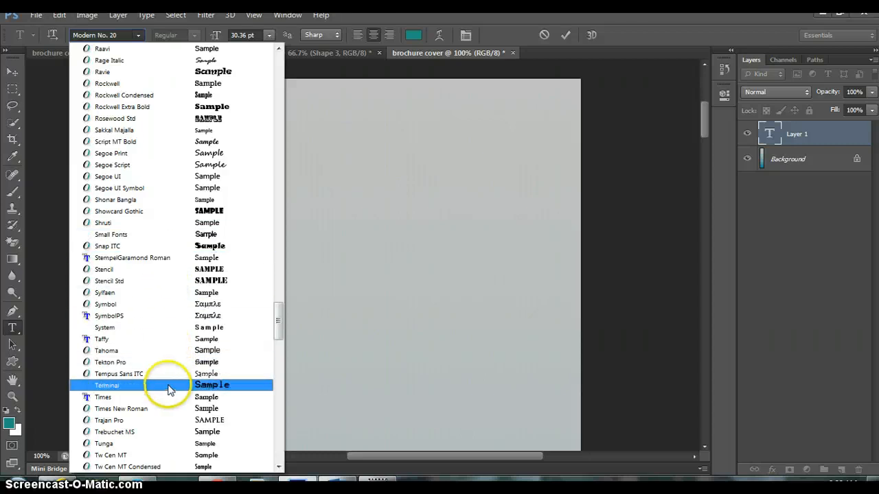
scroll(171, 382, "up", 1)
scroll(171, 371, "up", 2)
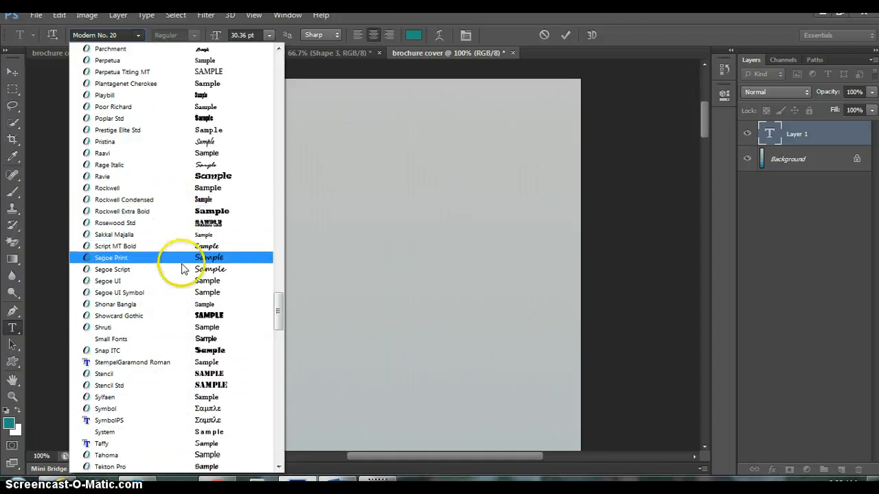
scroll(189, 282, "up", 1)
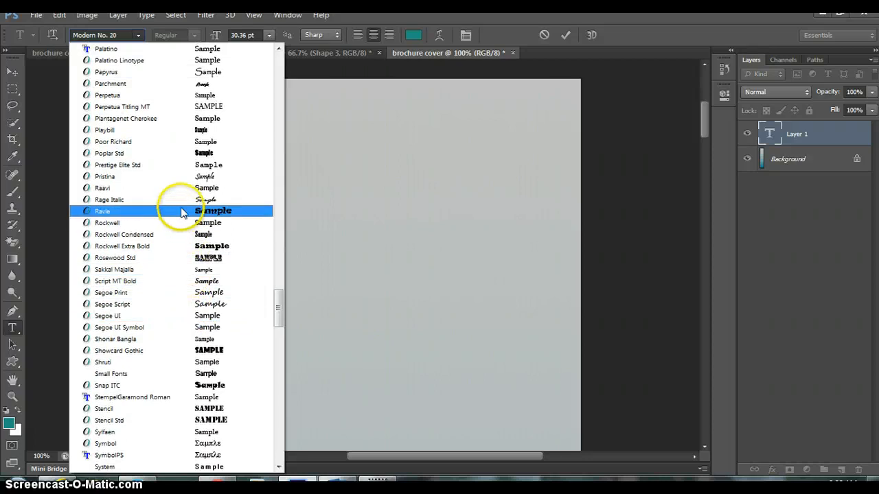
left_click(189, 116)
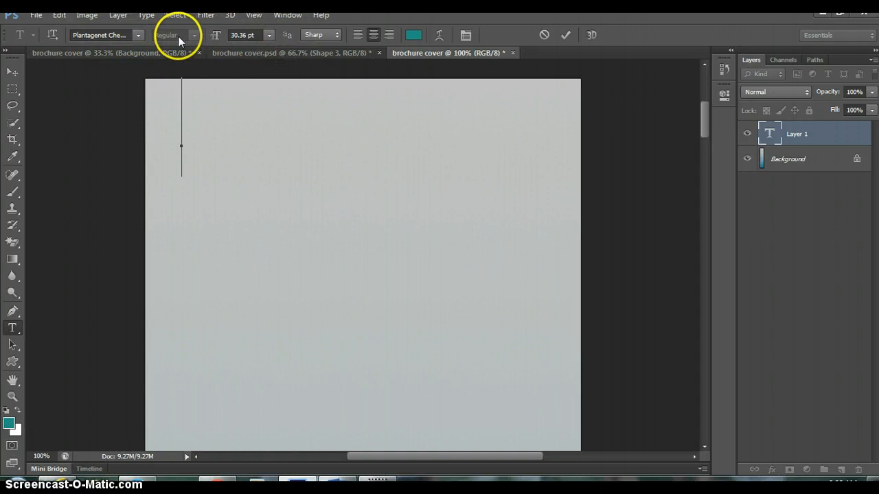
- Try the Poor Richard, Rage Italic and Segoe UI fonts for the text and view Segoe UI's available styles
left_click(135, 35)
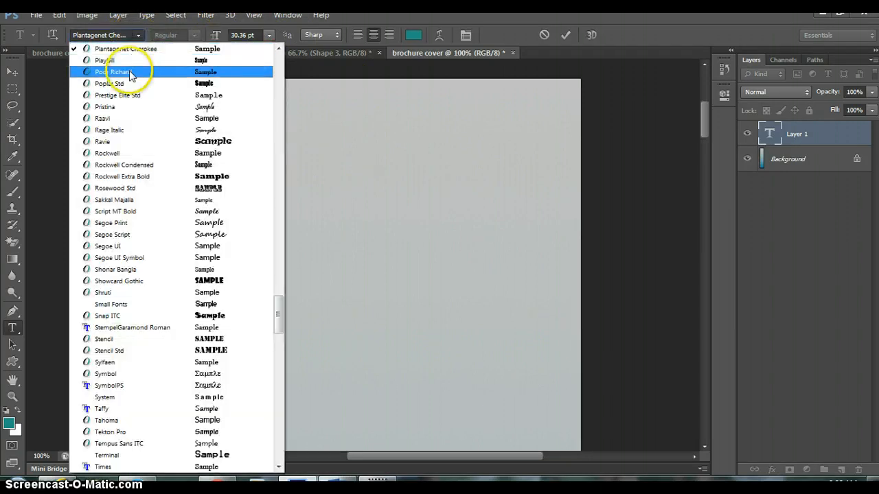
left_click(114, 71)
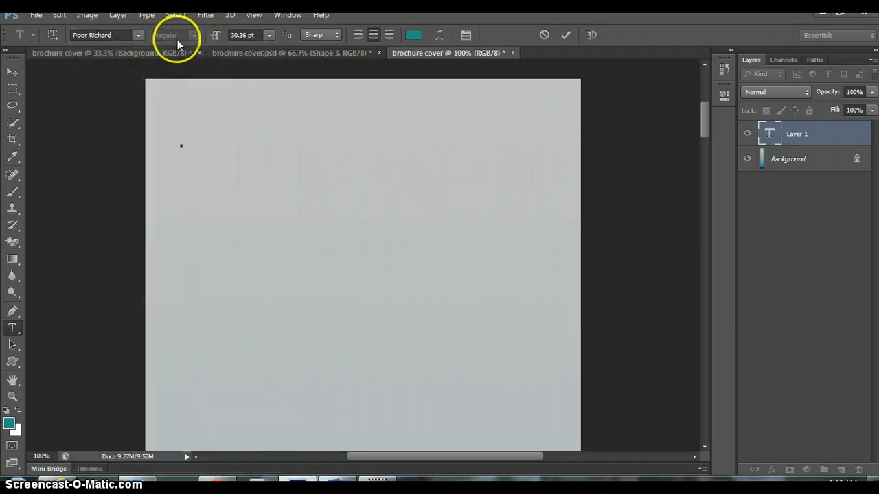
left_click(136, 35)
left_click(135, 108)
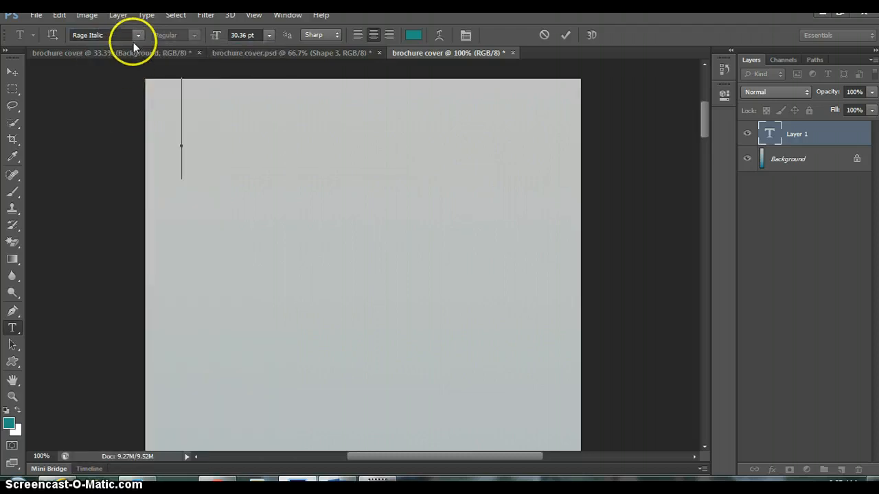
left_click(134, 36)
left_click(147, 168)
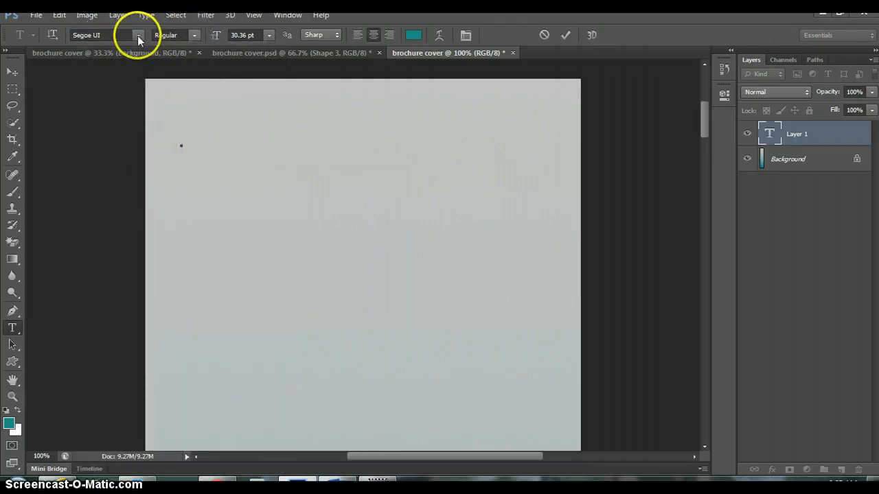
left_click(193, 35)
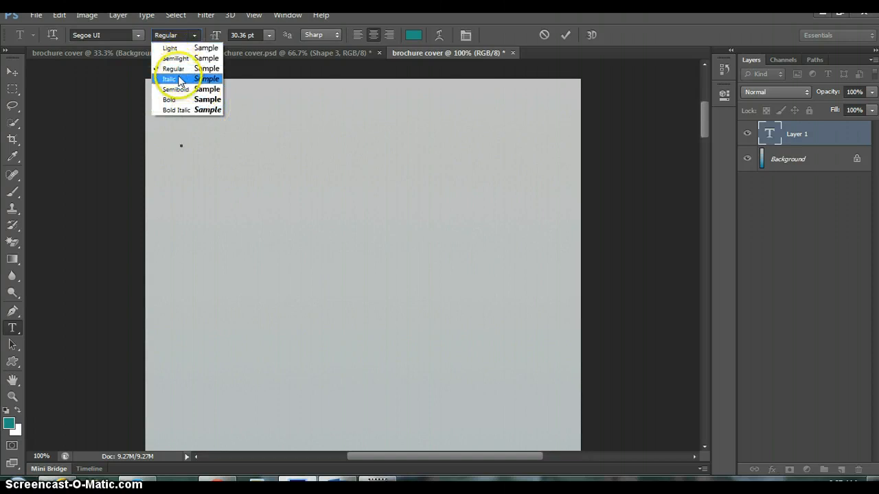
- Switch the text's font back to Plantagenet Cherokee
left_click(140, 34)
left_click(140, 35)
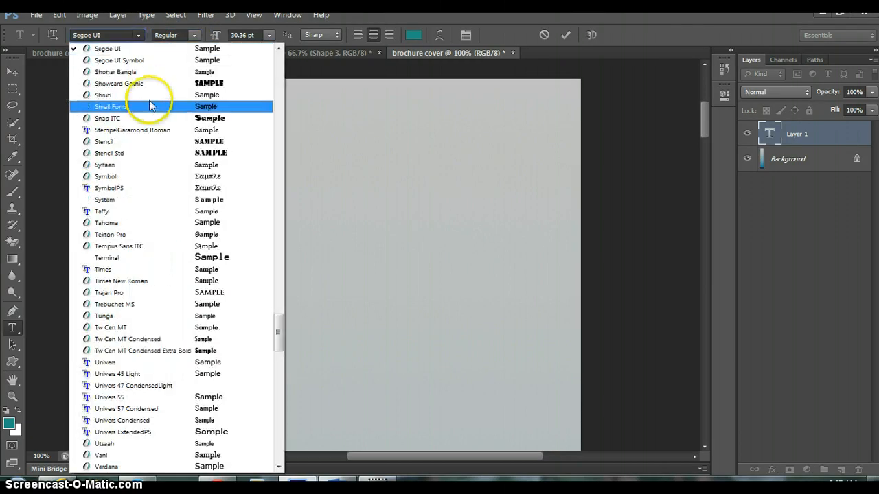
scroll(164, 174, "up", 6)
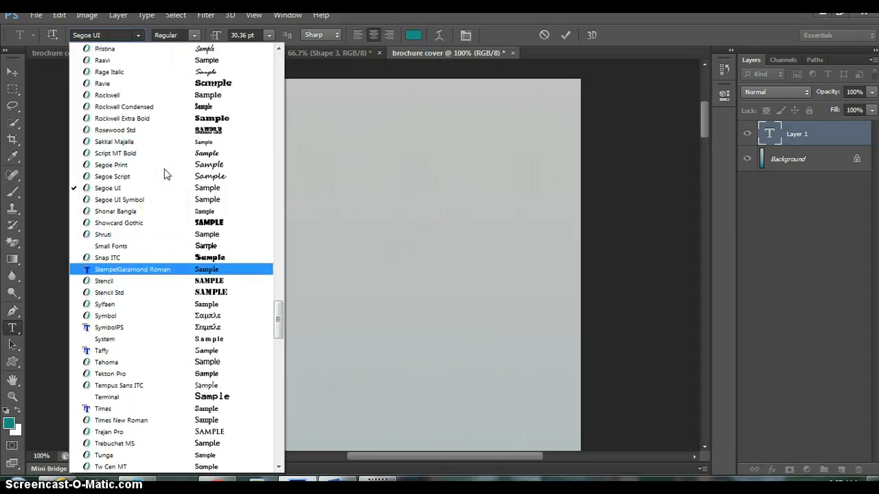
scroll(164, 173, "up", 1)
left_click(98, 92)
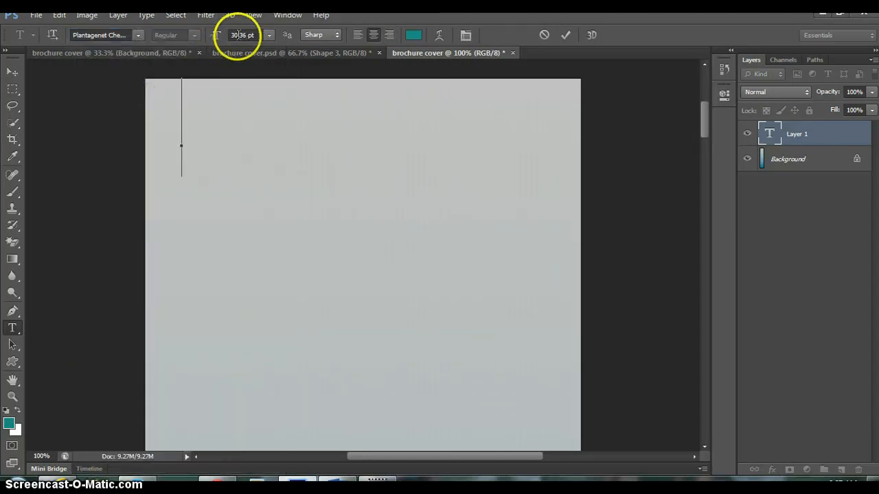
- Try the preset font sizes 48 pt and 30 pt for the text
left_click(238, 36)
left_click(269, 35)
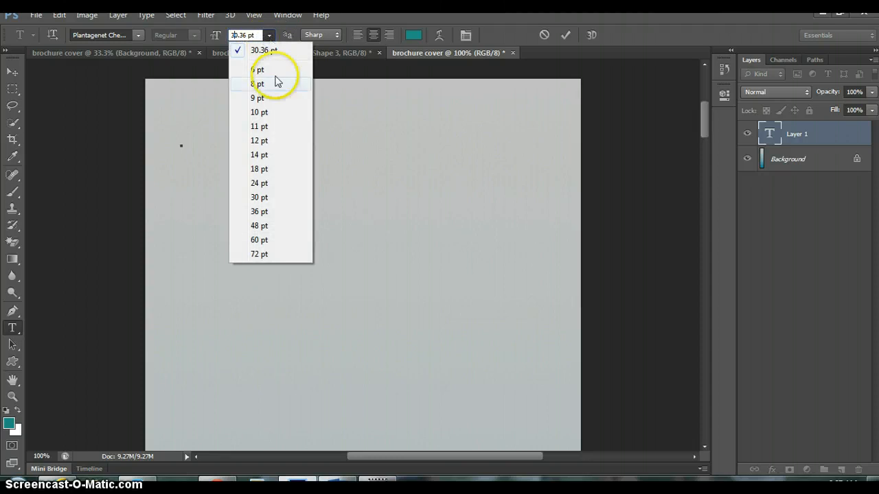
left_click(285, 228)
left_click(266, 36)
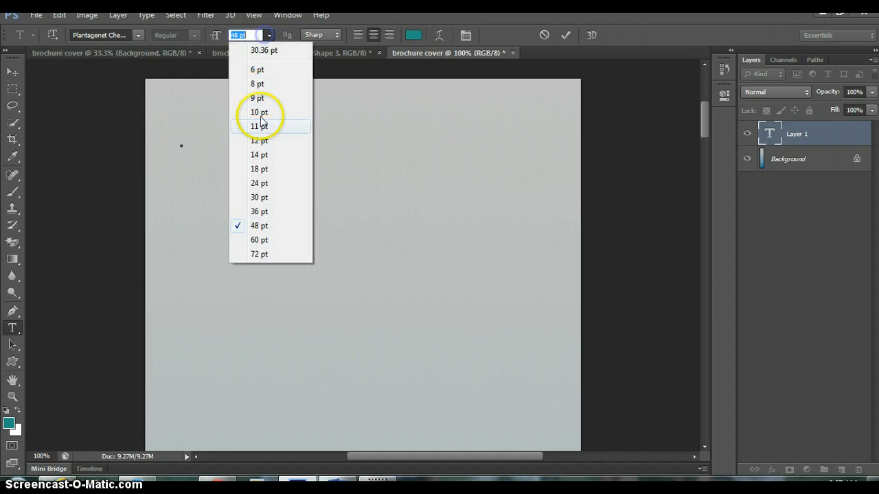
left_click(266, 199)
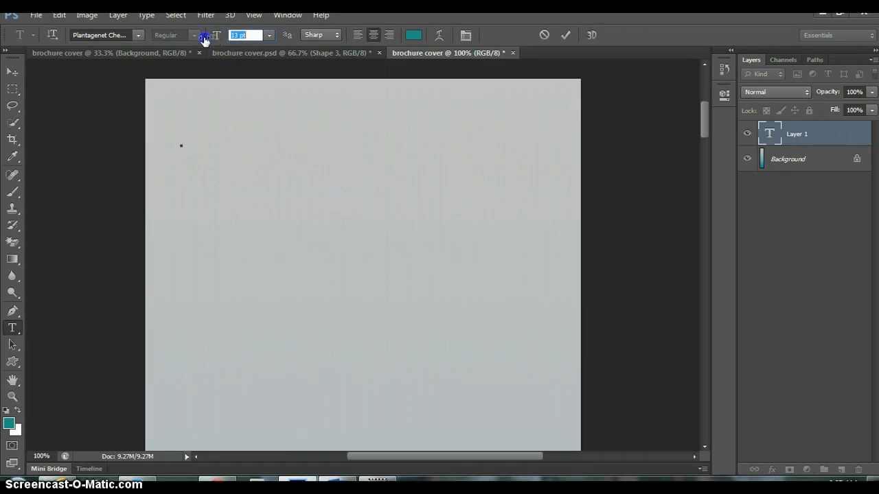
- Shift the text's starting point slightly lower on the canvas and set the font size to 29 pt
left_click_drag(206, 40, 214, 38)
left_click(182, 142)
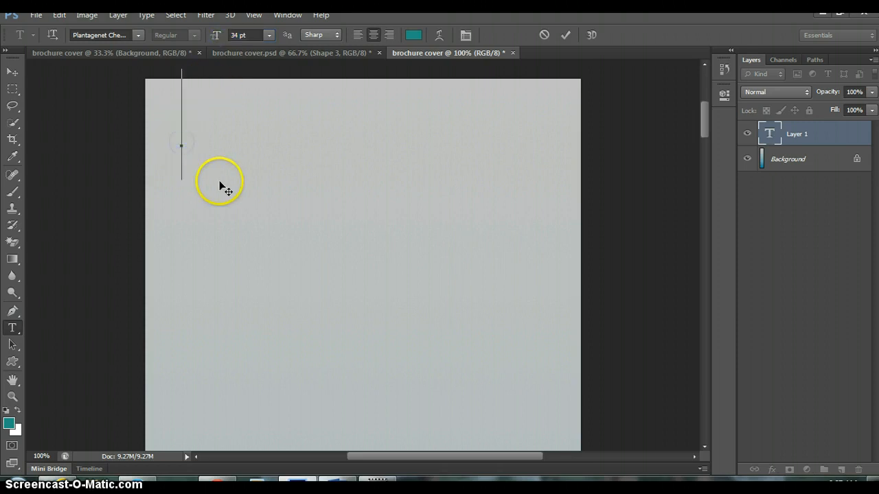
left_click(180, 195)
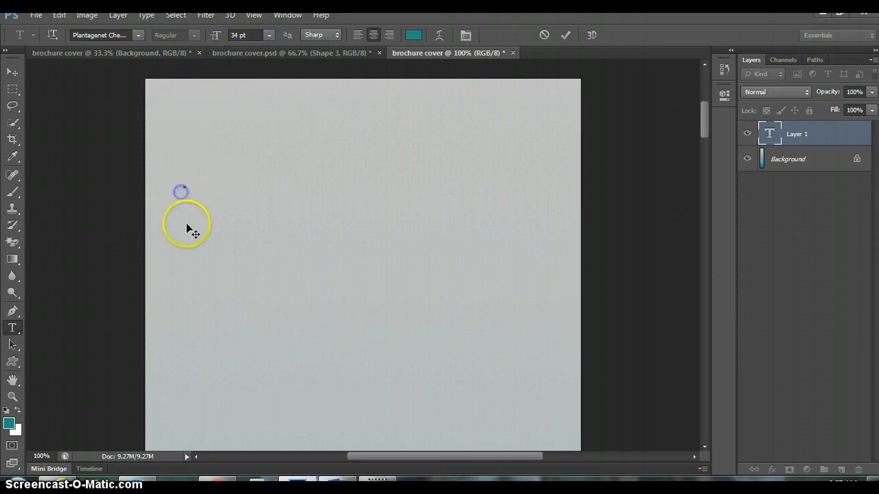
left_click_drag(220, 38, 218, 39)
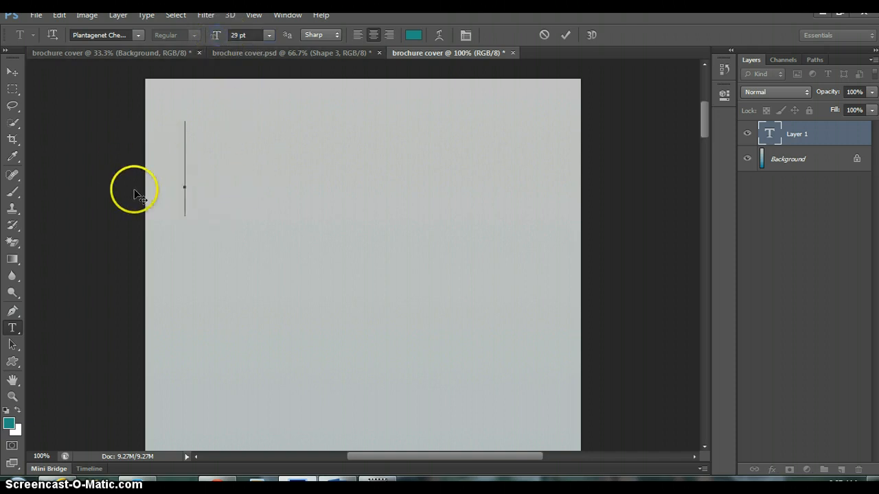
- Enter "150th" as the first text line, move it to the horizontal middle of the canvas and start a second line
type("15")
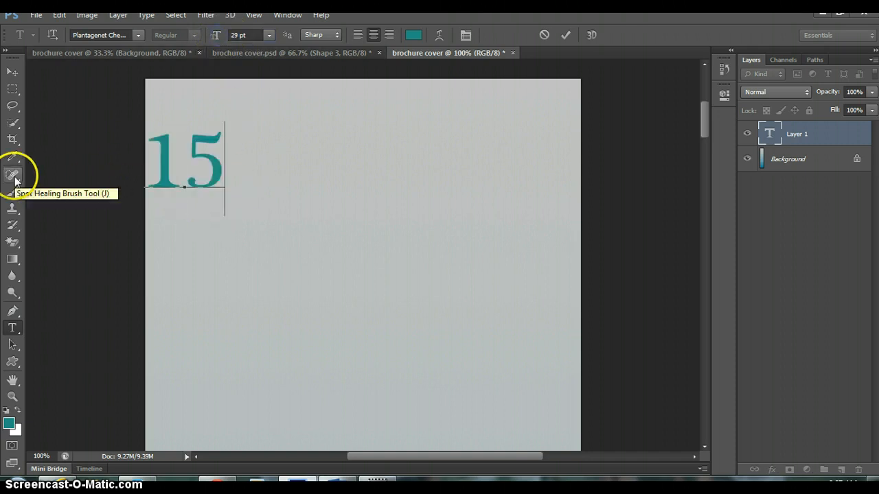
type("0th")
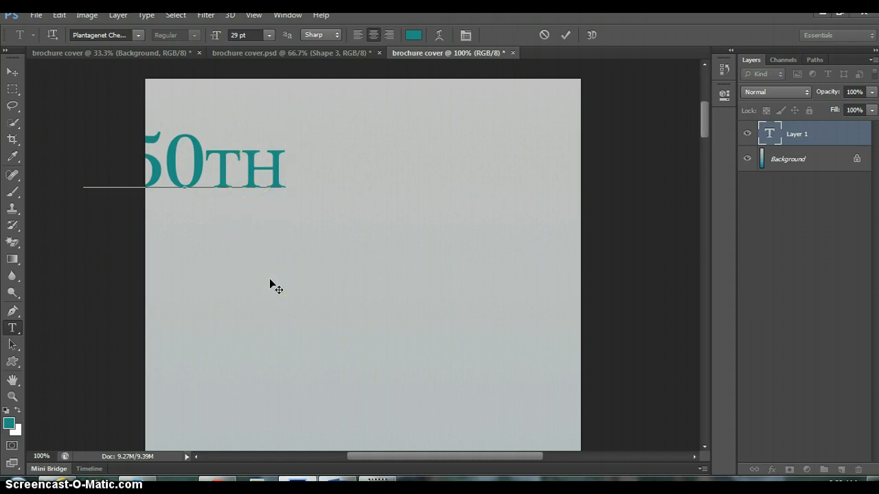
mouse_move(268, 281)
left_mouse_down()
mouse_move(401, 314)
mouse_move(441, 285)
mouse_move(268, 285)
left_mouse_up()
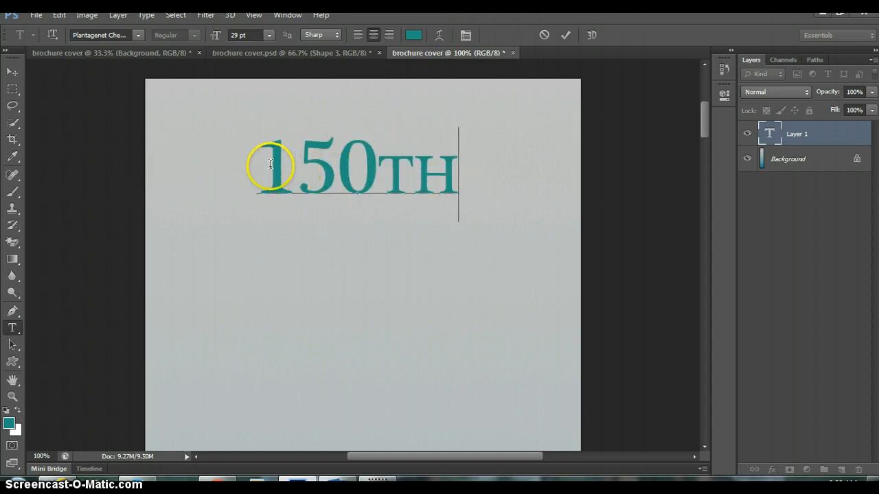
key("Return")
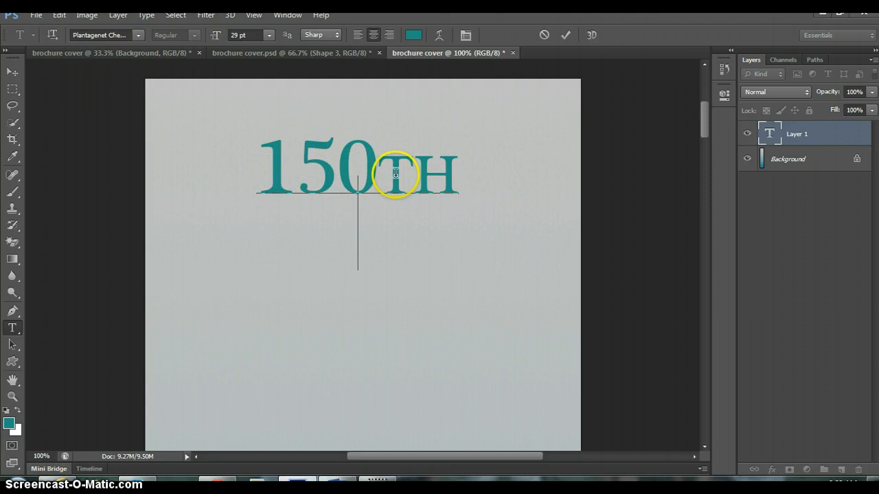
- Add "Anniversary", "of" and "Seaford" as separate lines below "150th" and shift the title slightly to center it on the canvas
type("Anni")
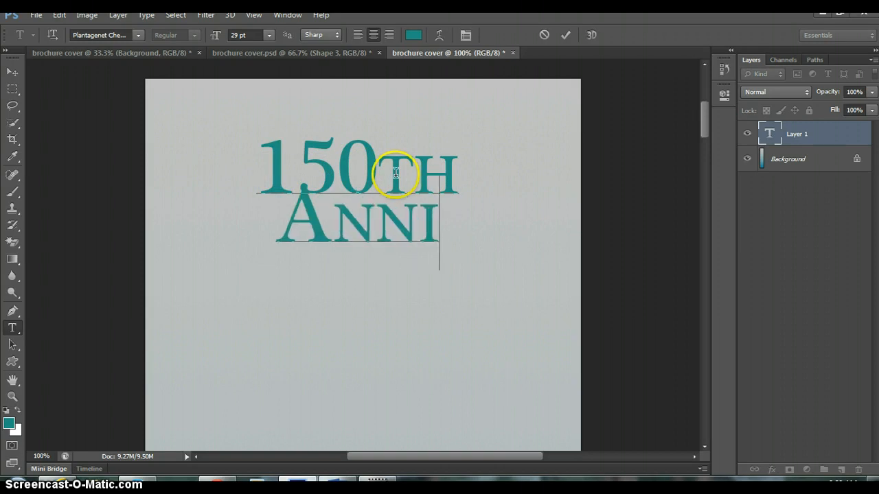
type("versar")
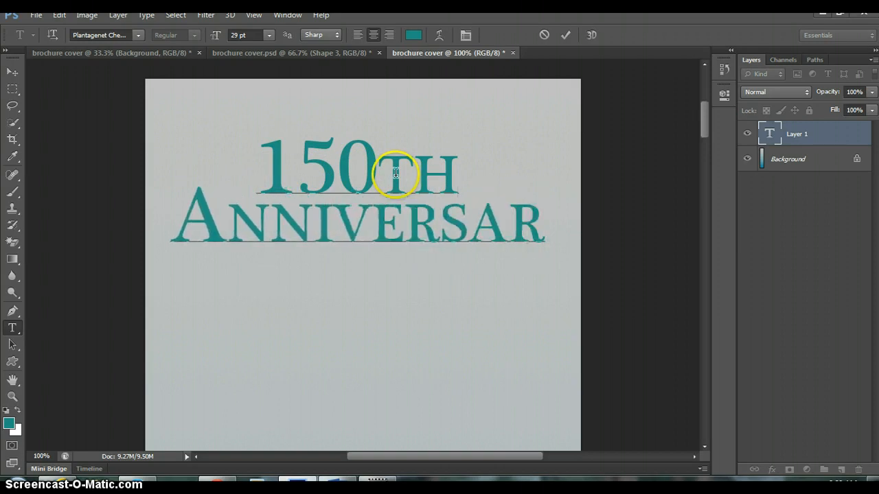
type("y of")
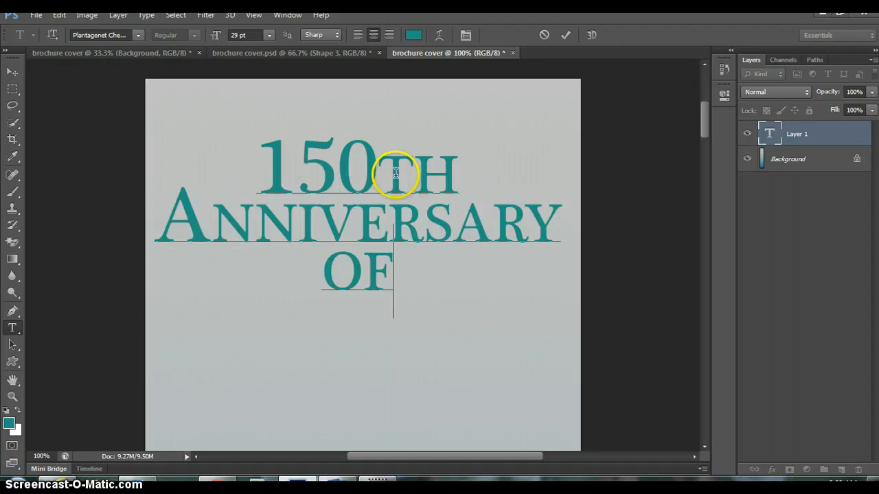
key("Return")
type("Seaford")
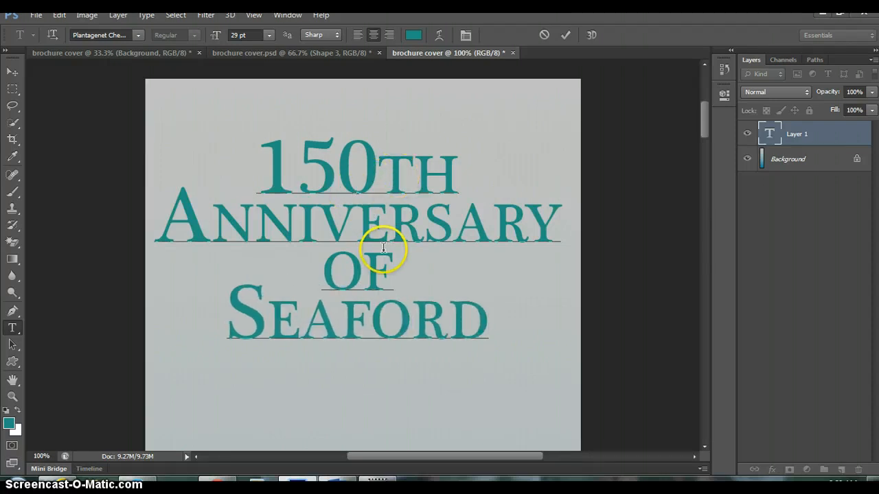
left_click(405, 379, "ctrl")
left_click_drag(403, 377, 404, 376)
left_click_drag(404, 376, 399, 387)
- Highlight parts of the title and all four lines, from the end of "Seaford" back to "150th", and release the selection
left_click(485, 333)
key("ctrl+a")
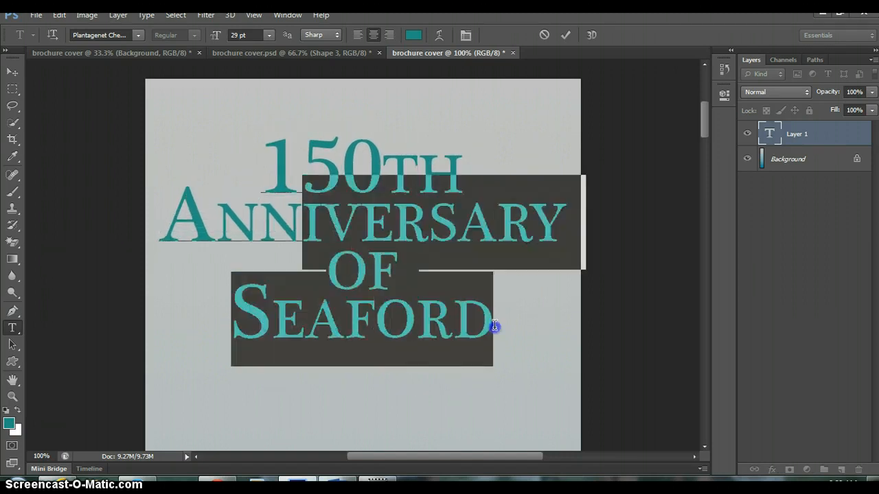
left_click(285, 215)
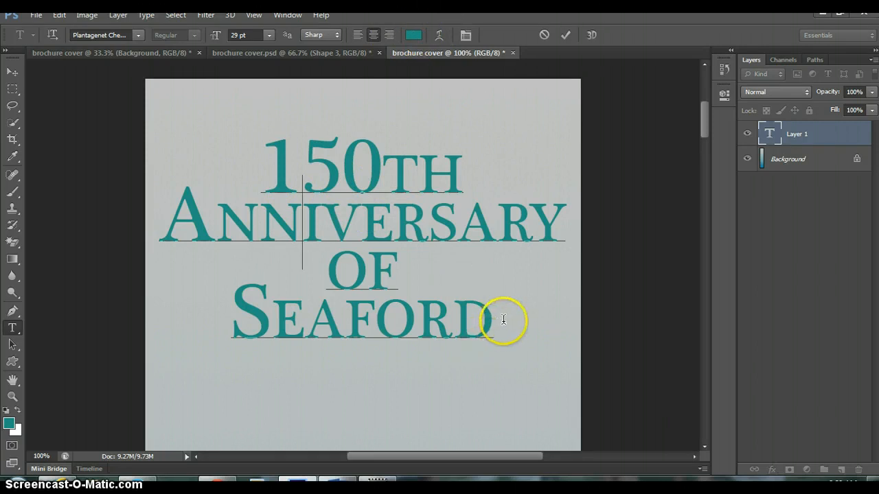
mouse_move(504, 324)
left_mouse_down()
mouse_move(417, 322)
mouse_move(227, 210)
left_mouse_up()
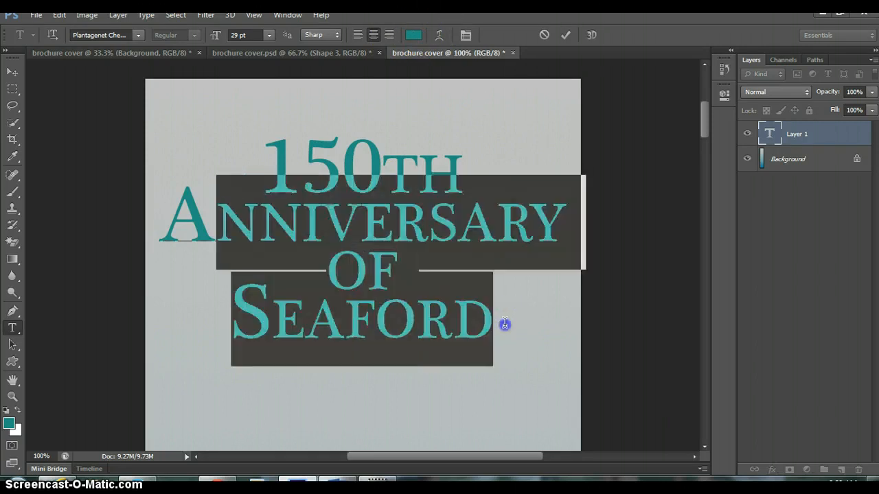
left_click(359, 327)
mouse_move(493, 325)
left_mouse_down()
mouse_move(345, 319)
mouse_move(263, 168)
left_mouse_up()
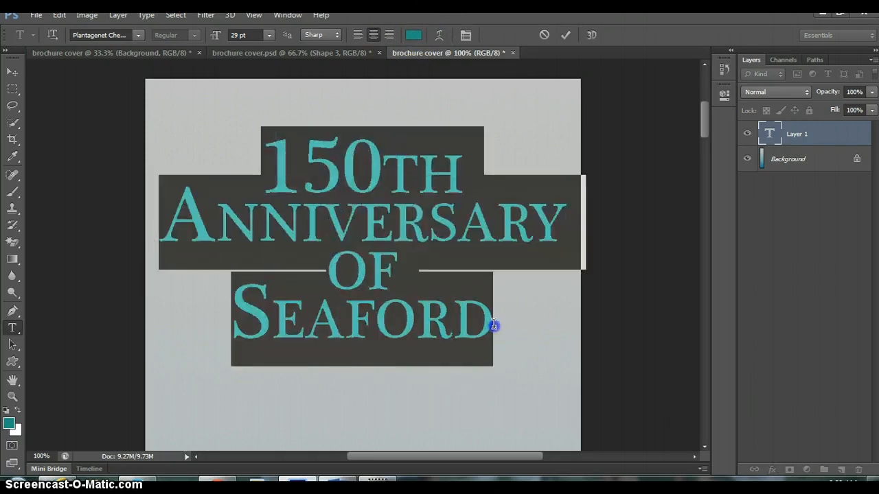
left_click(260, 154)
- Recolor the word "Anniversary" in the title with the dark gray-green #34403f
left_click_drag(259, 218, 174, 213)
double_click(173, 212)
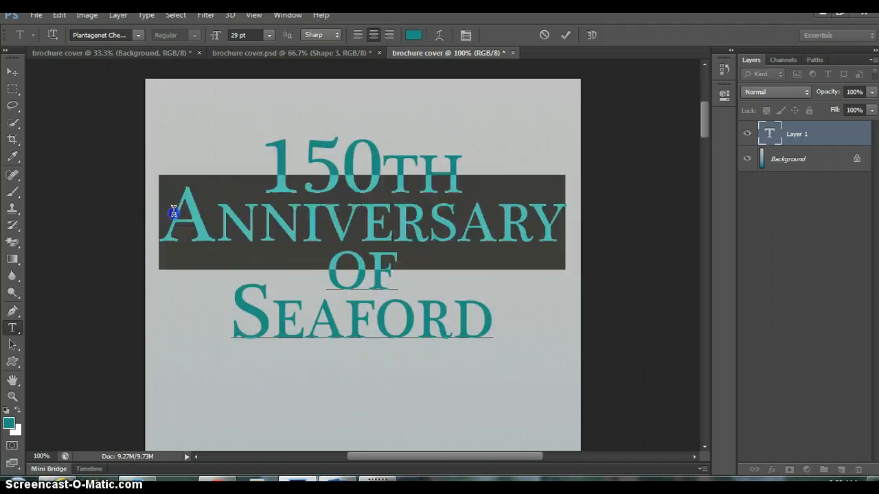
left_click(413, 35)
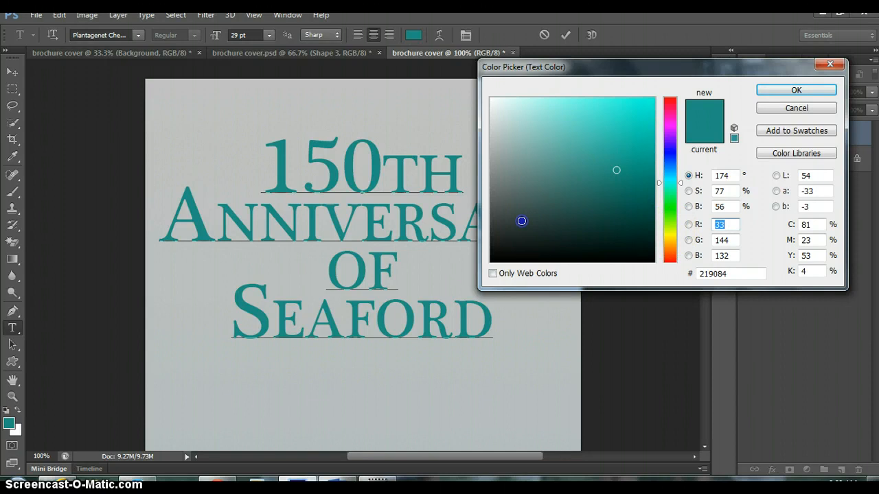
left_click(521, 221)
left_click(795, 90)
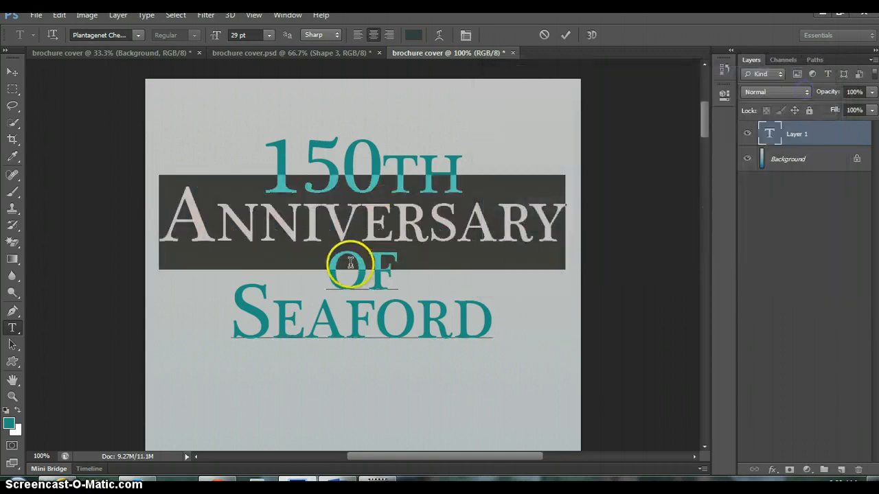
- Recolor the word "Seaford" by sampling the dark gray-green of "Anniversary"
left_click(343, 268)
left_click_drag(243, 325, 573, 357)
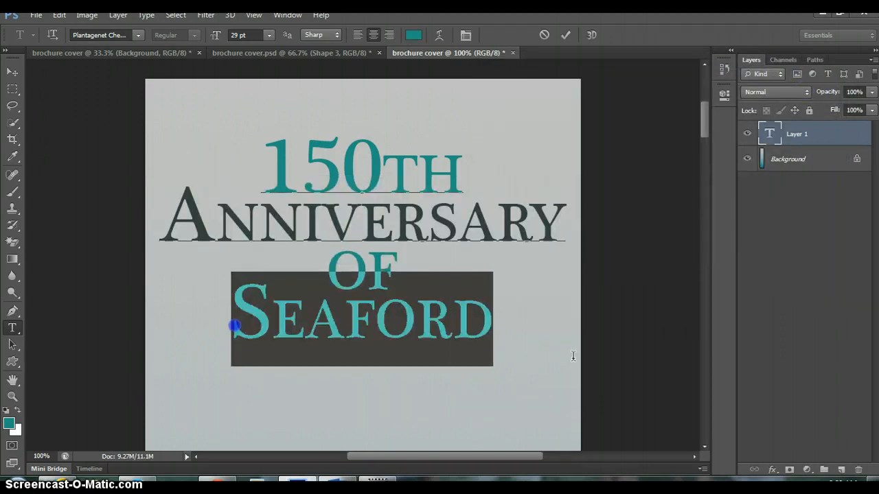
left_click(414, 37)
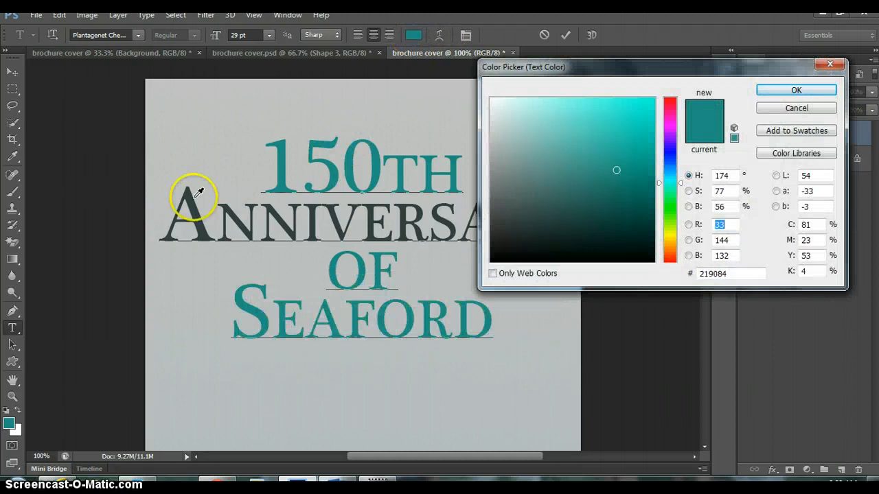
left_click(193, 209)
left_click(795, 90)
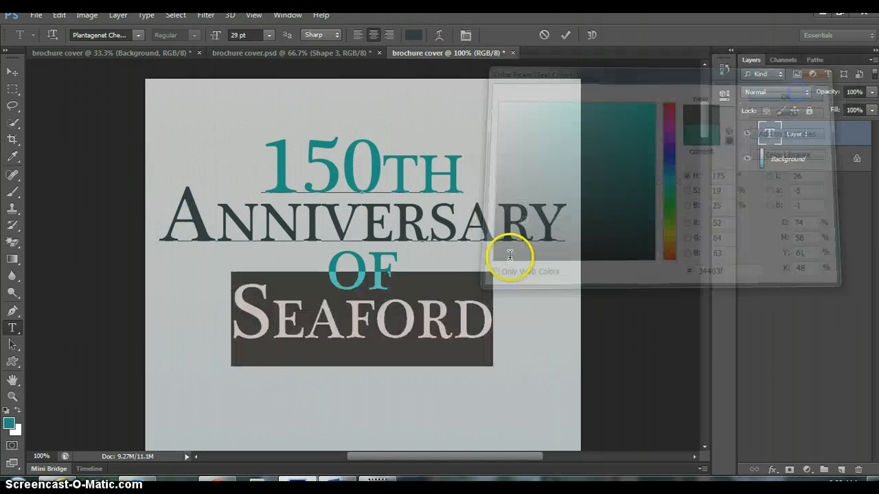
left_click(392, 255)
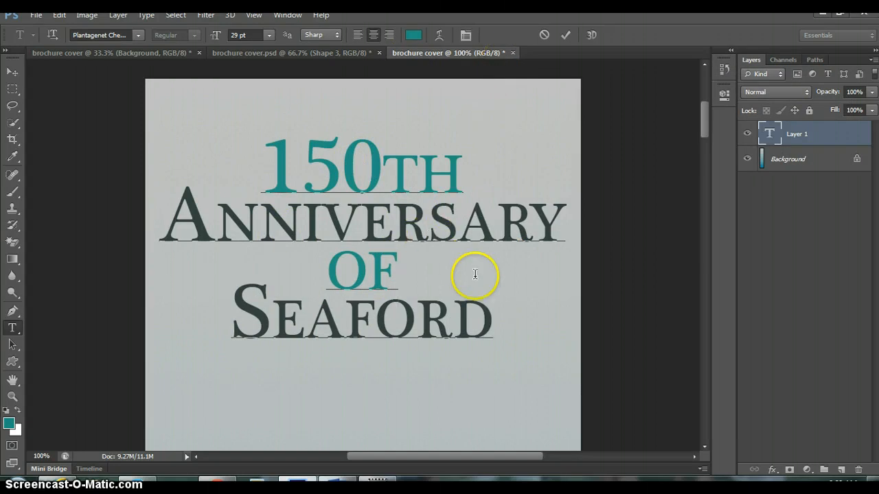
- Set the whole title, all four lines, back to a single teal color
left_click(503, 325, "shift")
key("ctrl+a")
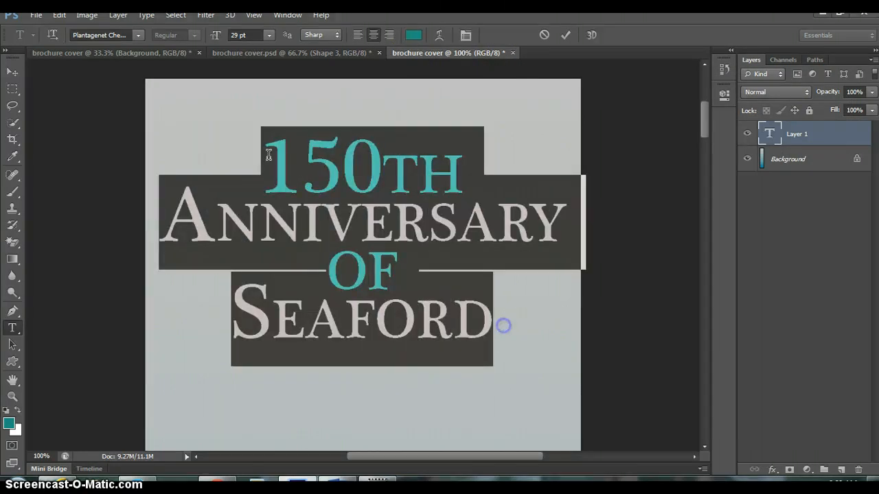
left_click(413, 34)
left_click(770, 94)
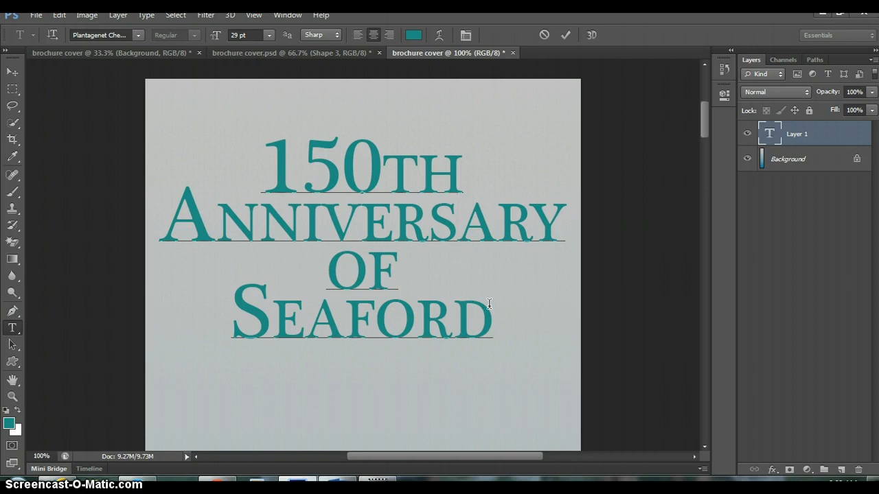
- Left-align all lines of the title and move the text block to the left side of the canvas
key("ctrl+a")
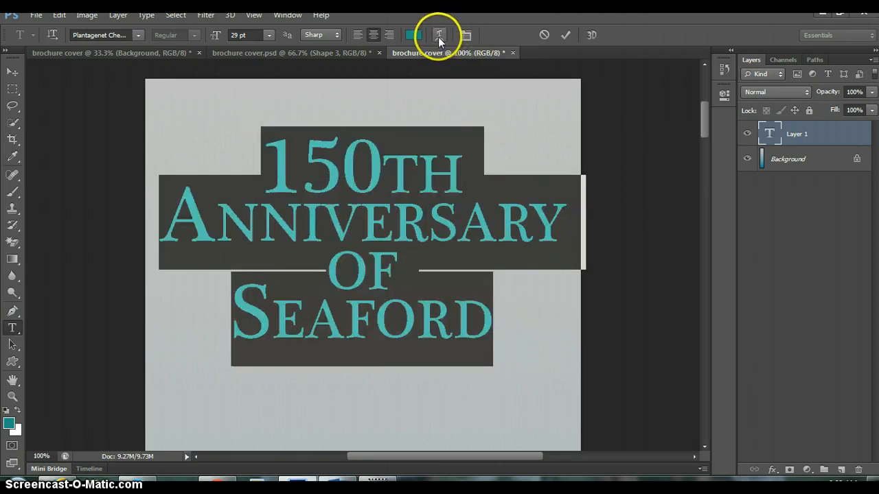
left_click(389, 35)
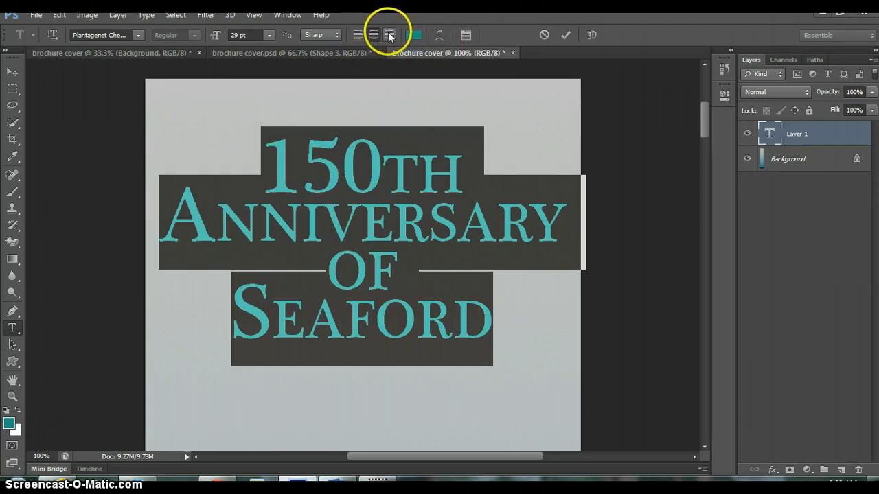
left_click(374, 35)
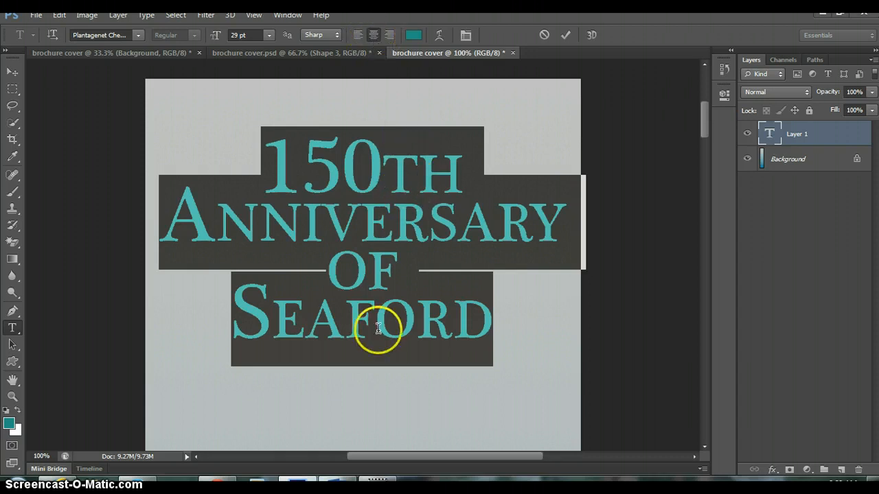
left_click(357, 36)
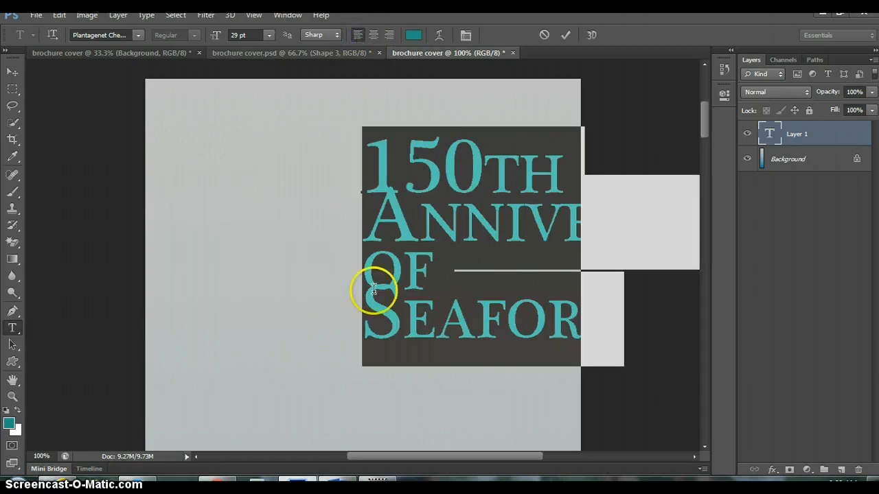
double_click(412, 362)
left_click(404, 299)
left_click_drag(422, 425, 227, 407)
- Right-align all lines of the title and move the text block over to the right side of the canvas
left_click(388, 36)
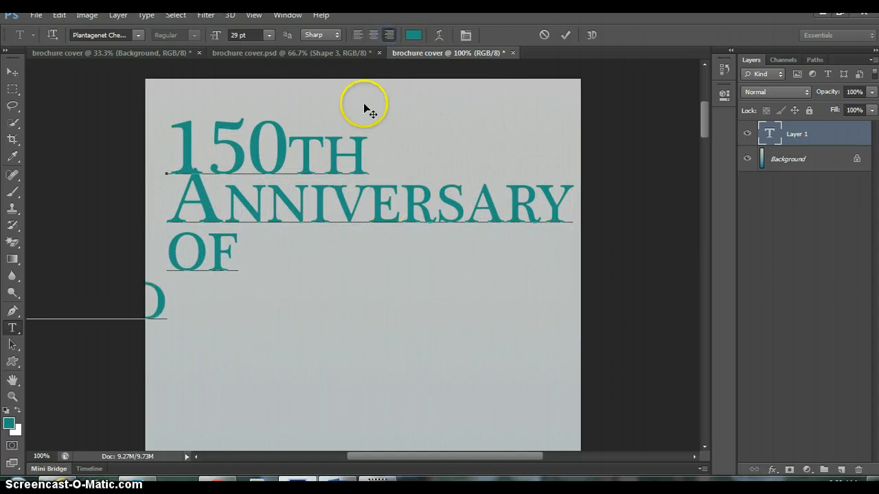
key("ctrl+a")
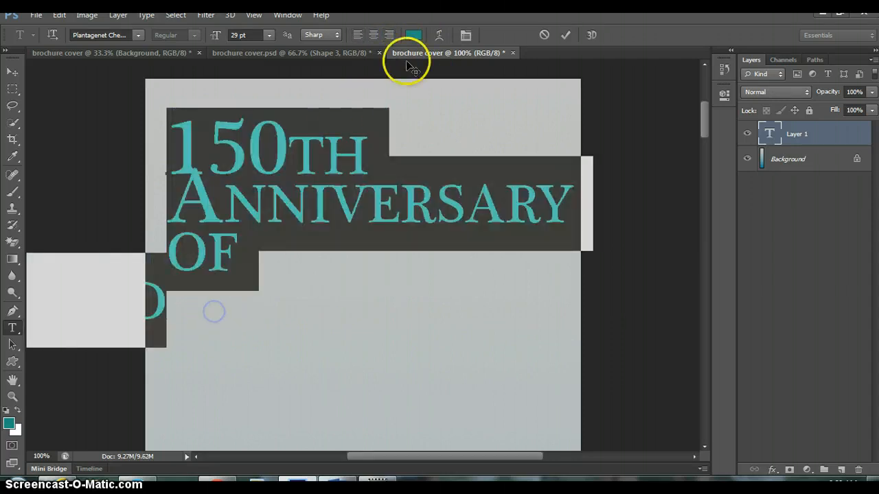
left_click(389, 36)
mouse_move(182, 403)
left_mouse_down()
mouse_move(476, 380)
mouse_move(542, 413)
mouse_move(566, 404)
left_mouse_up()
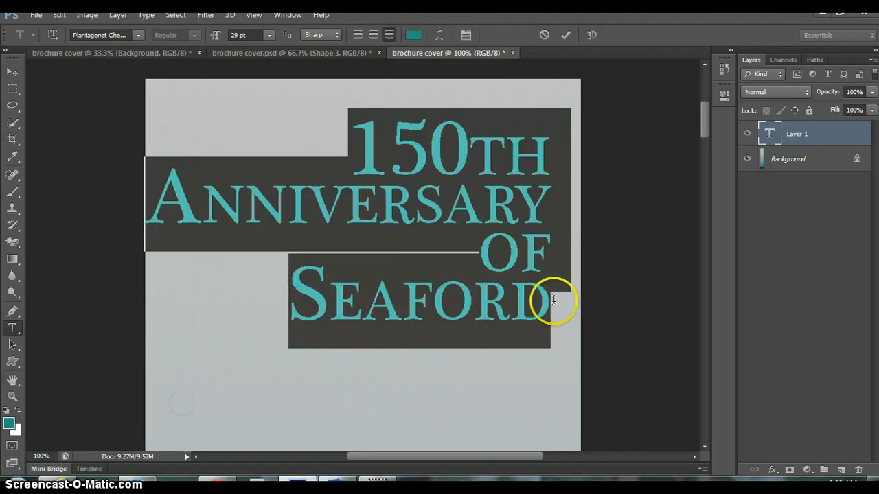
- Center-align all lines of the title and move the text block back to the horizontal middle of the canvas
left_click_drag(550, 307, 348, 148)
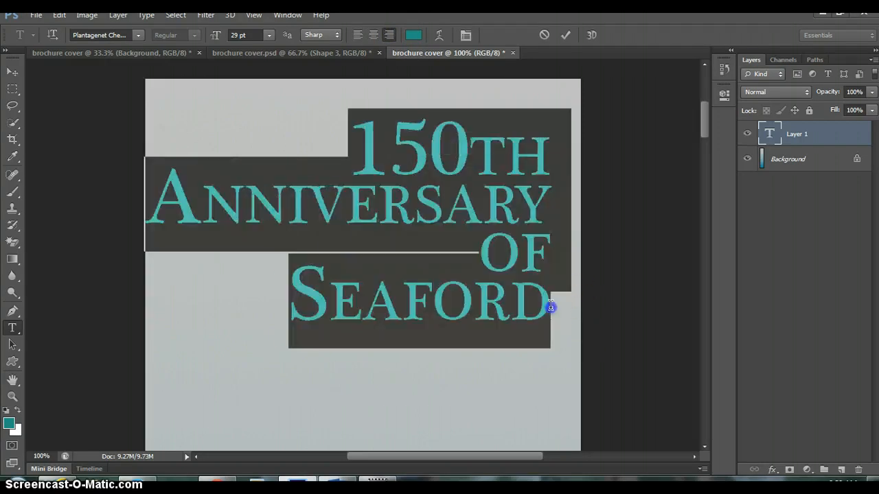
left_click(374, 37)
left_click_drag(487, 401, 314, 402)
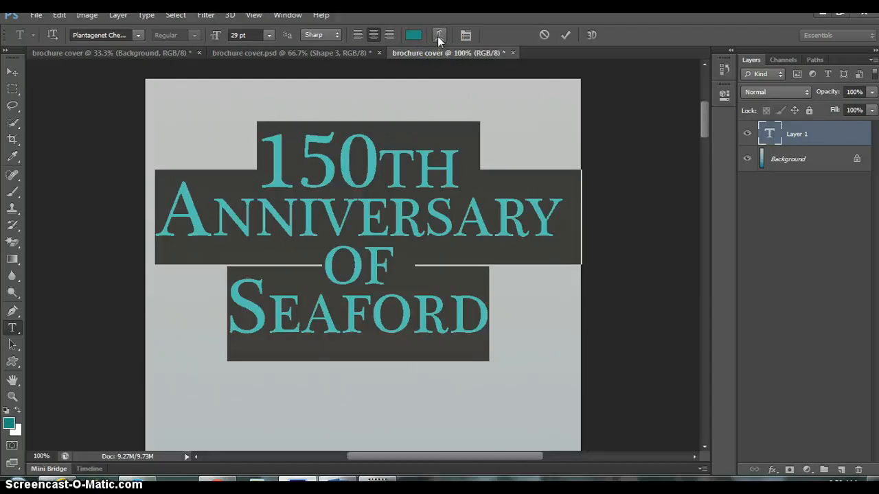
- Warp the title text with the Bulge style, keeping the horizontal orientation and +50% bend
left_click(438, 35)
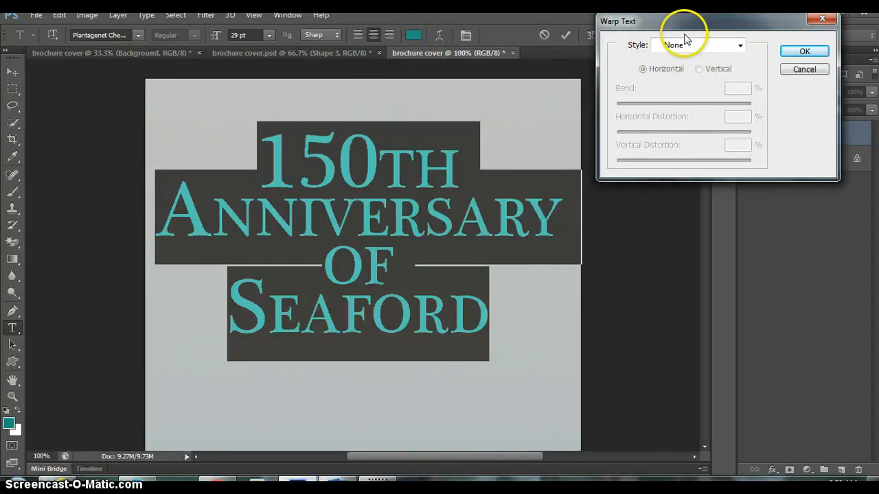
left_click_drag(672, 32, 668, 51)
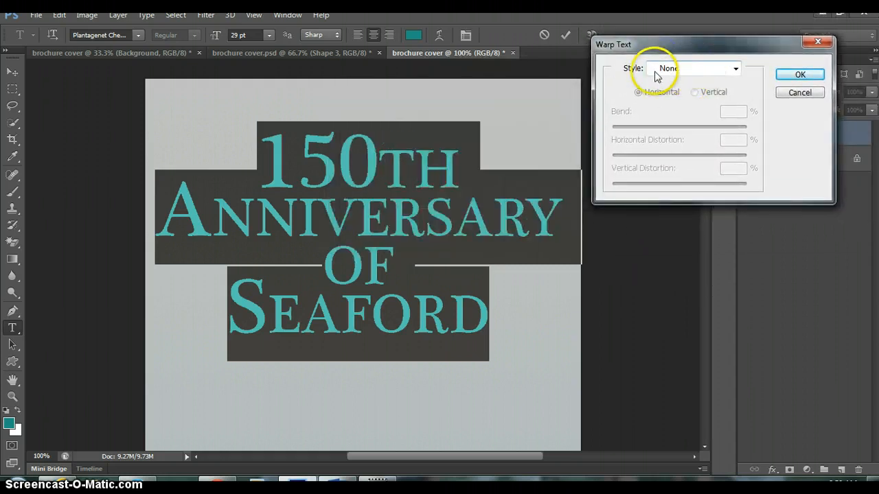
left_click(718, 70)
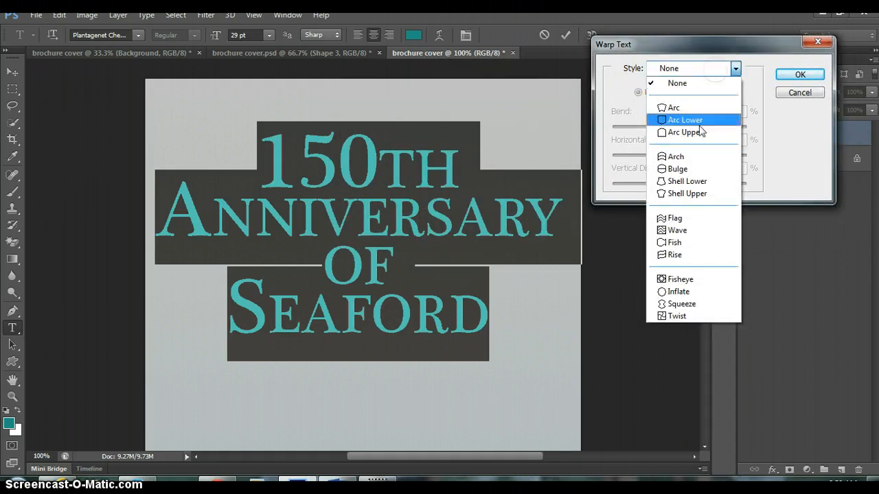
left_click(699, 169)
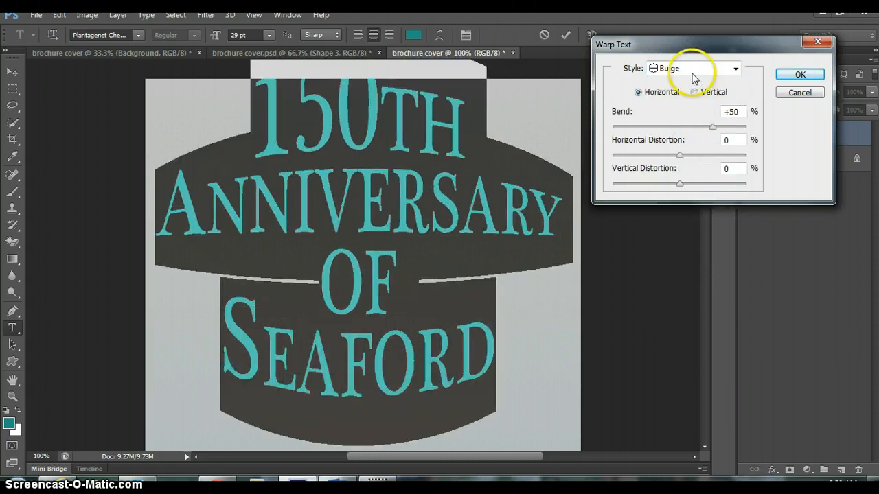
- Try the Arc and Wave warp styles on the title and return it to the Bulge style
left_click(660, 70)
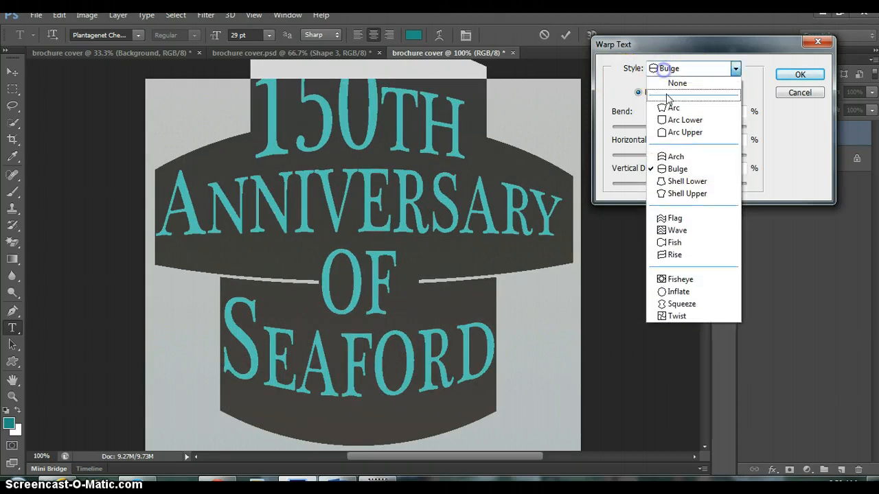
left_click(663, 97)
left_click(670, 68)
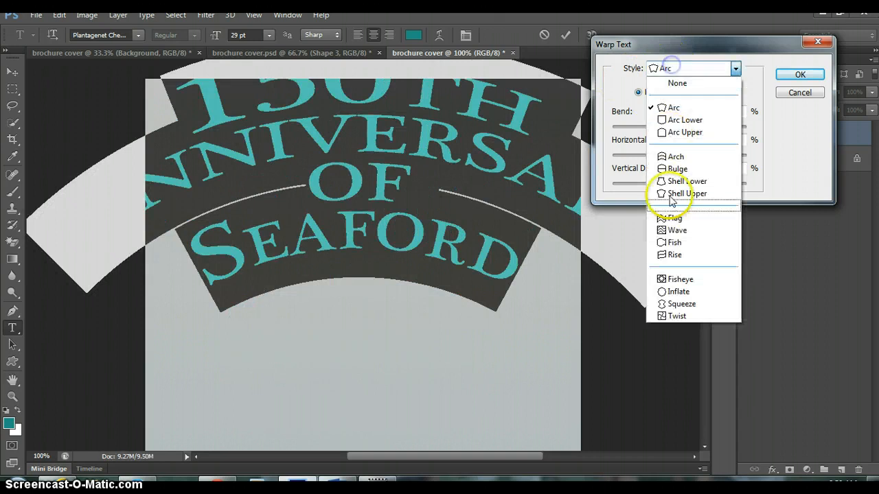
left_click(683, 231)
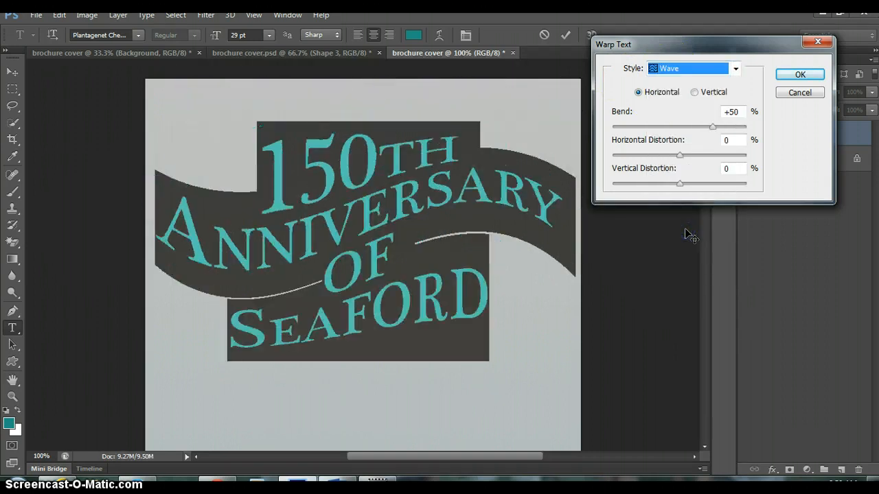
left_click(685, 69)
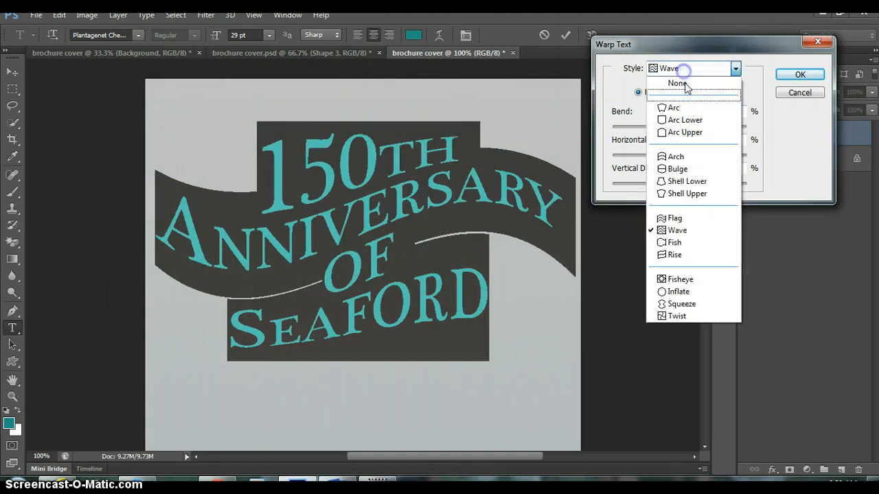
left_click(689, 169)
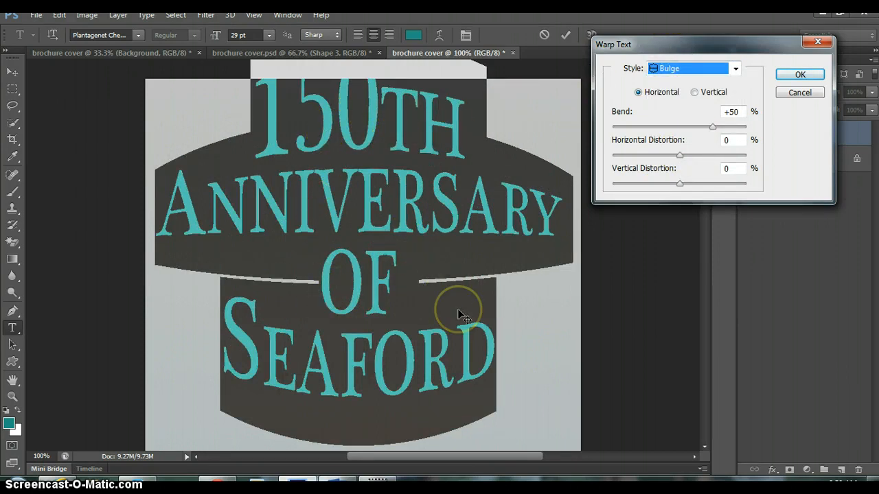
- Reduce the bend of the title's Bulge warp to +24%
left_click_drag(711, 127, 702, 129)
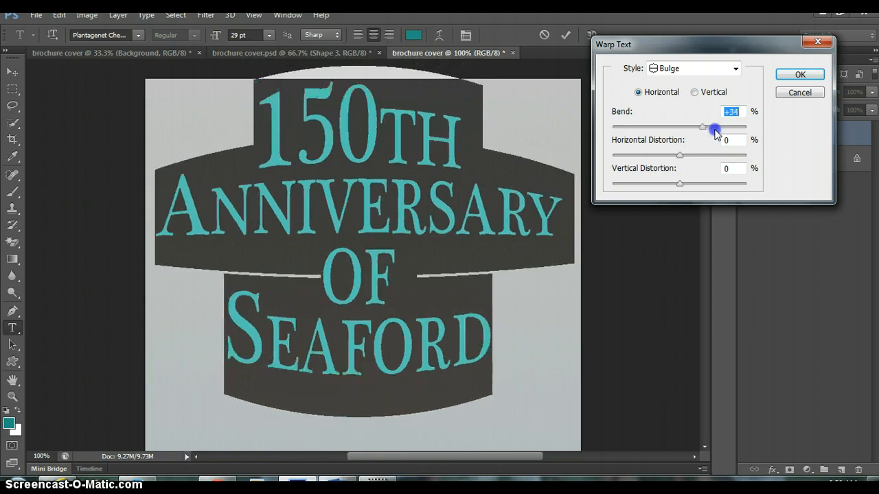
key("Down")
key("Down")
key("Down")
key("Down")
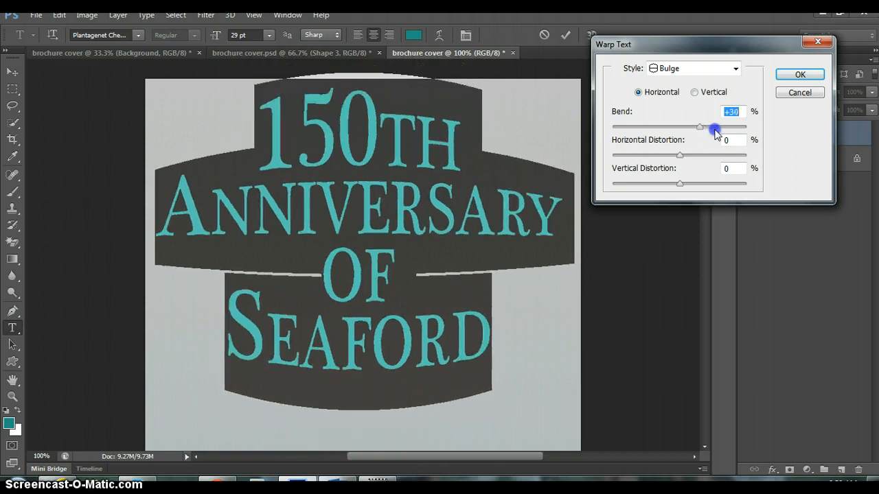
left_click(695, 129)
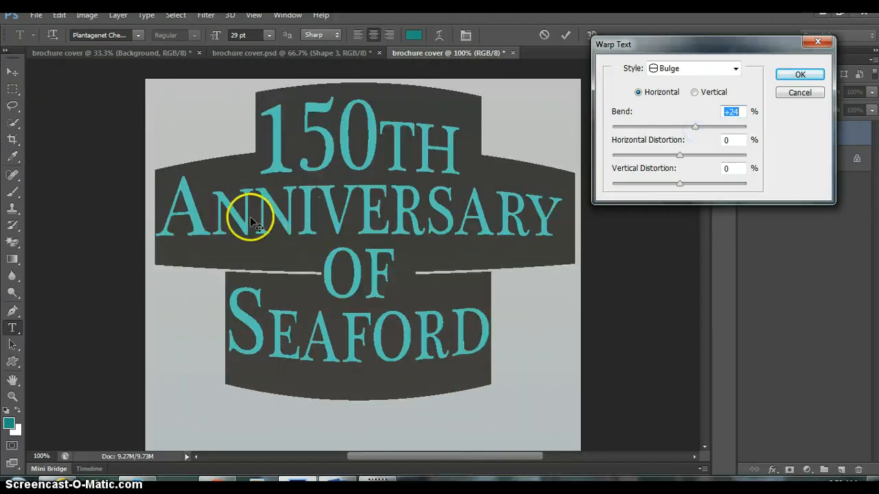
- Try positive and negative horizontal distortion on the title's Bulge warp and return it to 0%
left_click(681, 156)
key("Down")
key("Down")
key("Down")
key("Down")
key("Down")
key("Down")
key("Down")
key("Down")
key("Down")
key("Down")
key("Down")
key("Down")
key("Down")
key("Down")
key("Down")
key("Down")
key("Down")
key("Down")
key("Down")
key("Down")
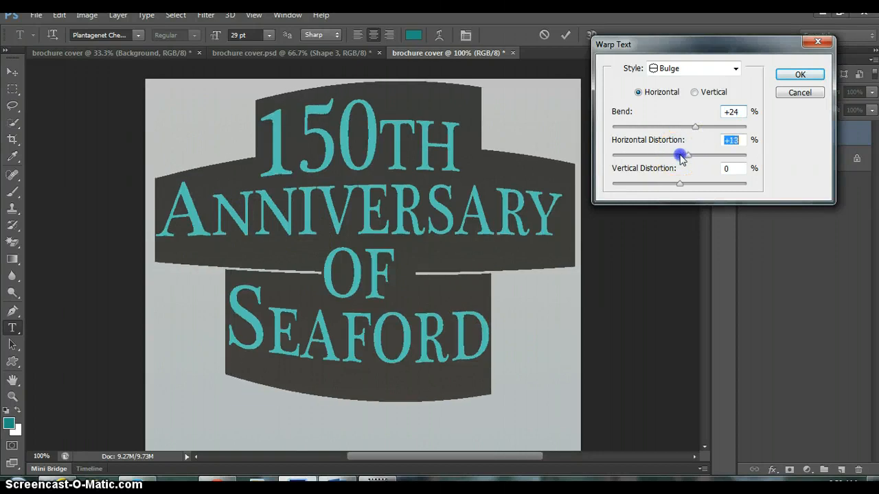
key("Down")
key("Down")
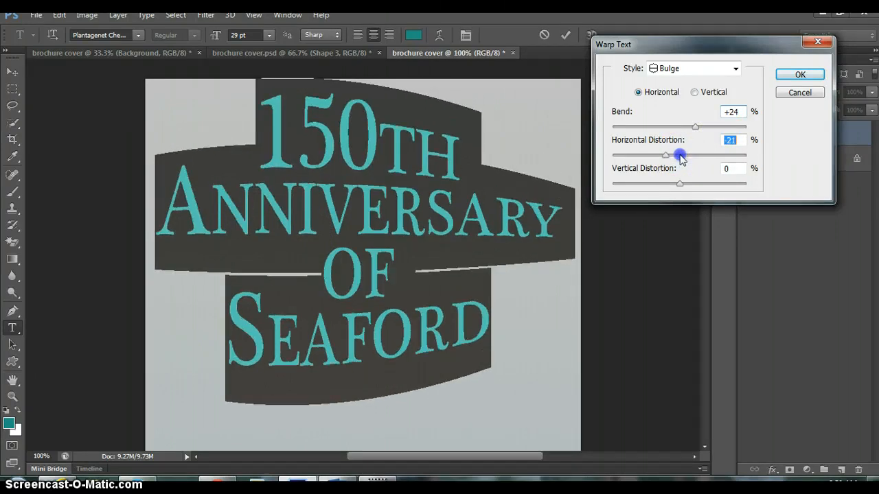
key("Up")
key("Up")
key("Up")
key("Up")
key("Up")
key("Up")
key("Up")
key("Up")
key("Up")
key("Up")
key("Up")
key("Up")
key("Up")
key("Up")
key("Up")
key("Up")
key("Up")
key("Up")
key("Up")
key("Up")
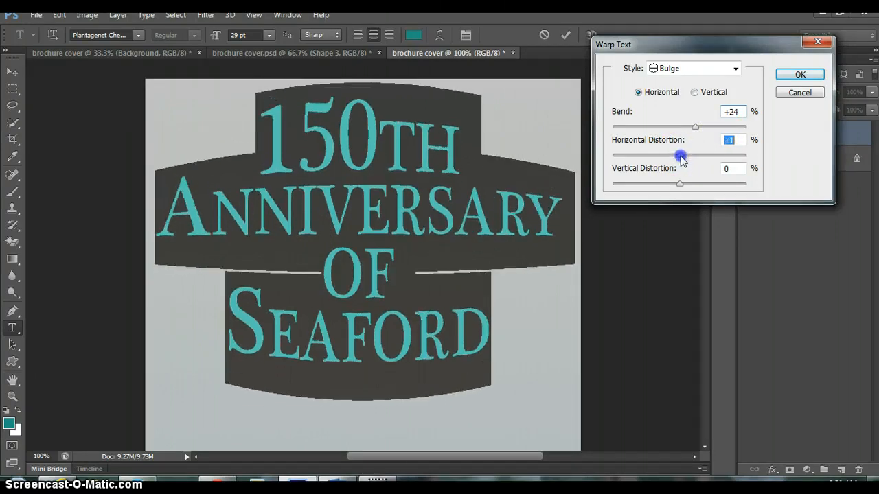
key("Down")
- Try positive and negative vertical distortion on the title, return it to 0% and apply the warp
left_click(679, 184)
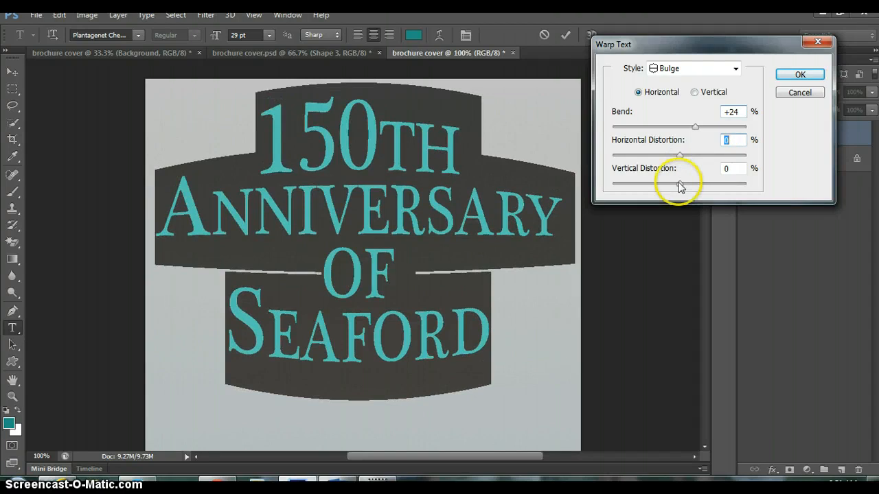
key("Up")
key("Up")
key("Up")
key("Up")
key("Up")
key("Up")
key("Up")
key("Up")
key("Up")
key("Up")
key("Up")
key("Up")
key("Down")
key("Down")
key("Down")
key("Down")
key("Down")
key("Down")
key("Down")
key("Down")
key("Down")
key("Down")
key("Down")
key("Down")
key("Down")
key("Down")
key("Down")
key("Down")
key("Down")
key("Down")
key("Down")
key("Down")
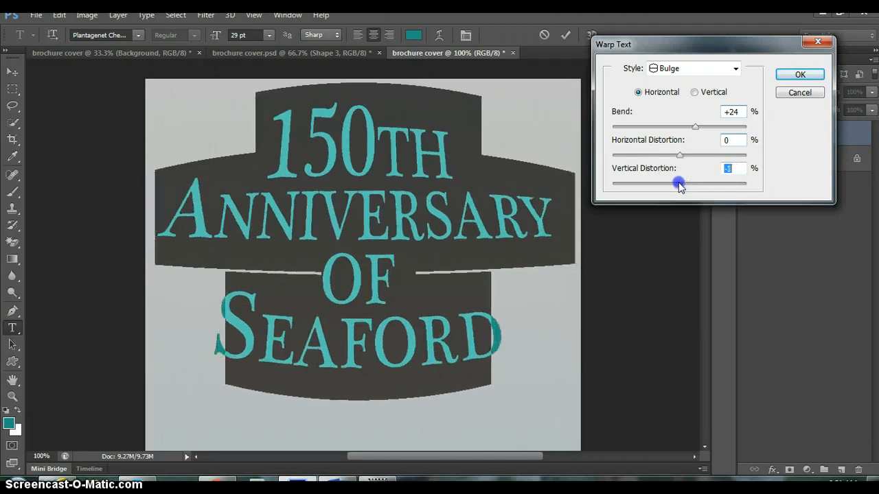
key("Up")
key("Up")
key("Up")
key("Up")
key("Up")
key("Up")
key("Up")
key("Up")
key("Up")
key("Up")
key("Up")
key("Up")
key("Up")
key("Up")
key("Up")
key("Up")
key("Up")
key("Up")
key("Up")
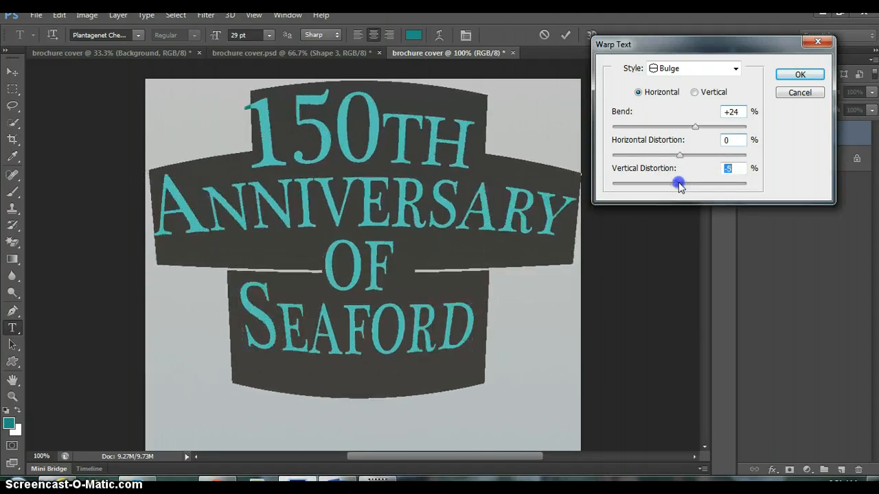
key("Up")
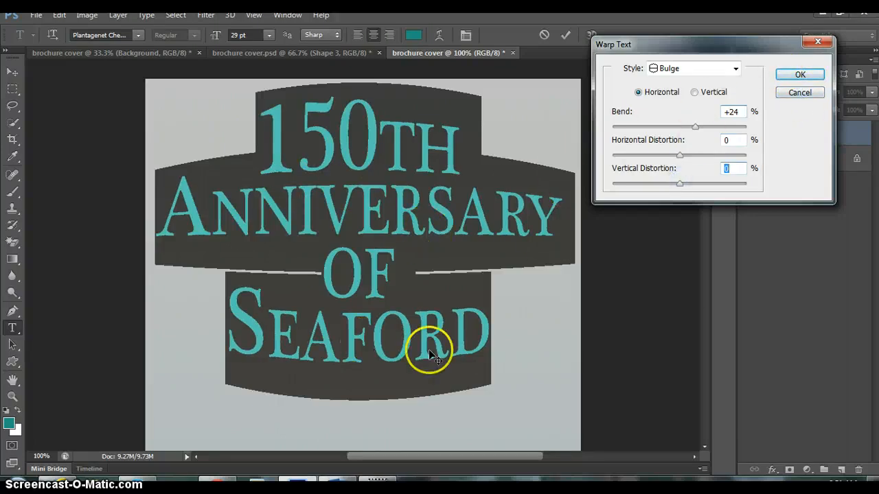
left_click(797, 75)
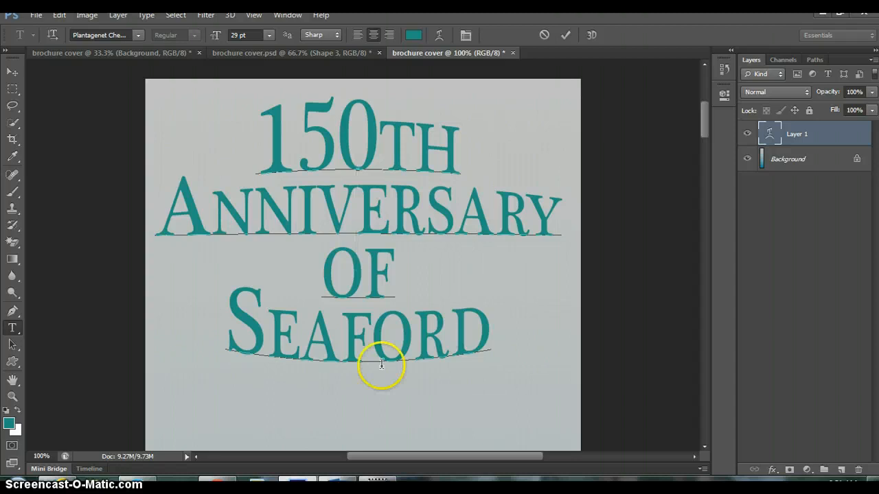
- Open the character settings for the whole title, try faux italic and all caps, and return the text to small caps
triple_click(505, 334)
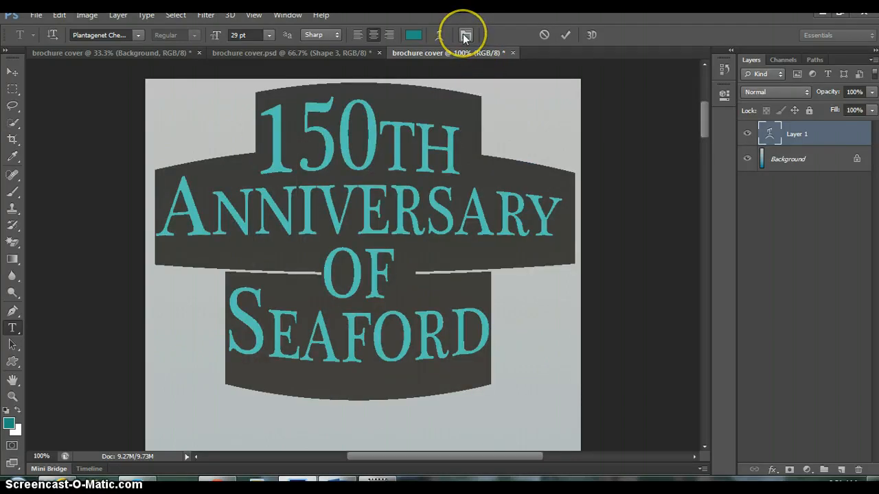
left_click(465, 34)
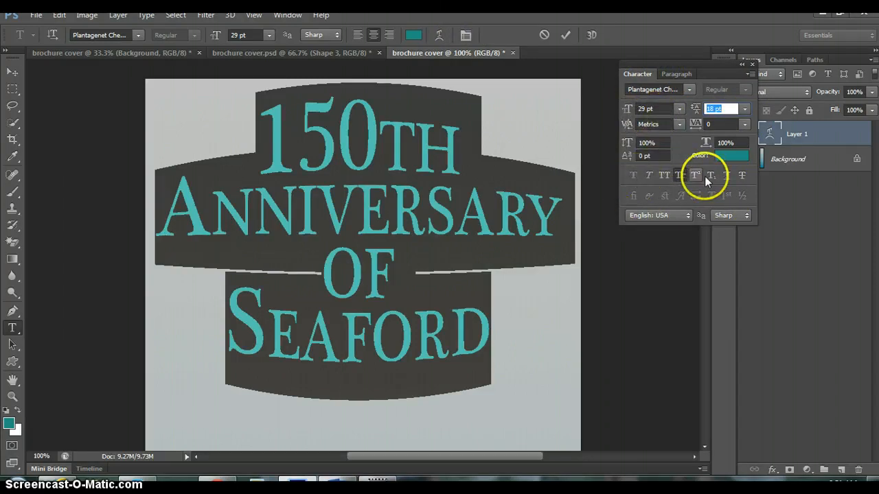
left_click(652, 175)
left_click(651, 175)
left_click(663, 180)
left_click(663, 180)
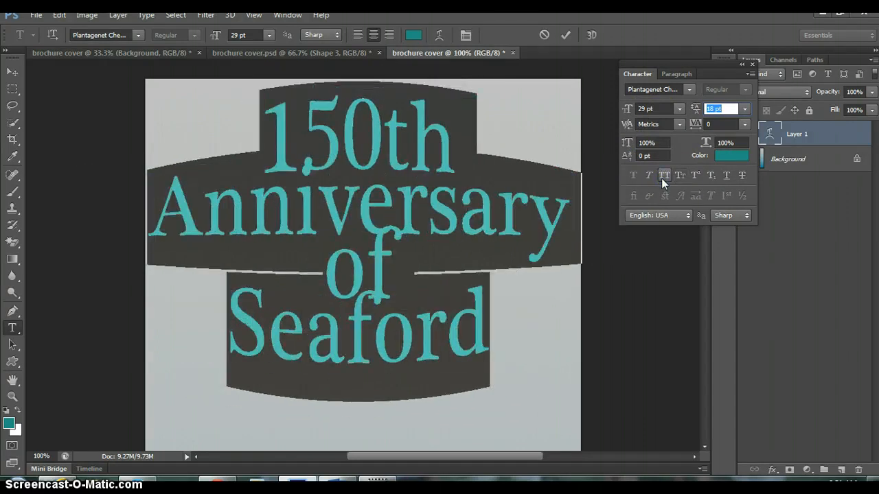
left_click(679, 176)
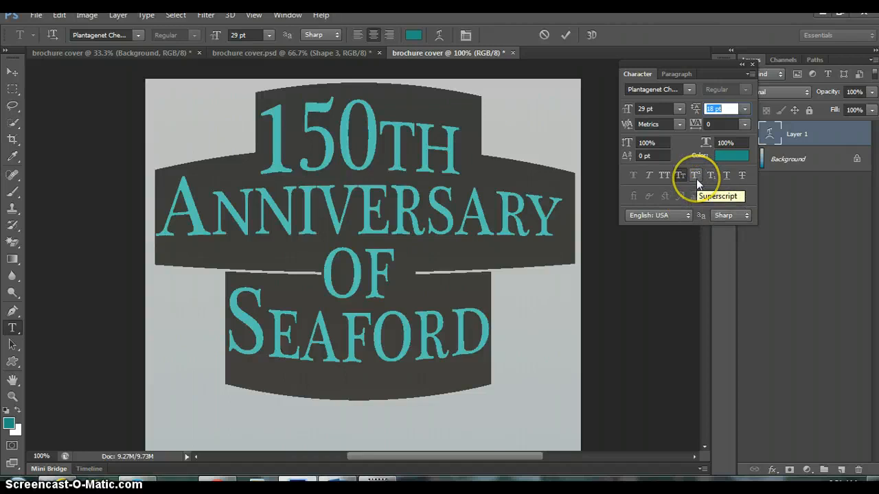
- Format only the "th" of "150th" in the title as superscript
left_click(387, 146)
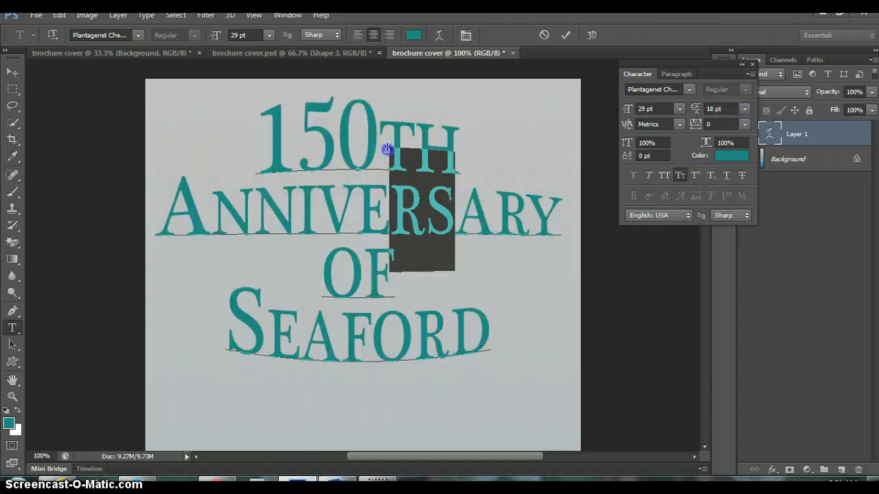
left_click_drag(397, 134, 704, 175)
left_click(703, 175)
left_click(401, 130)
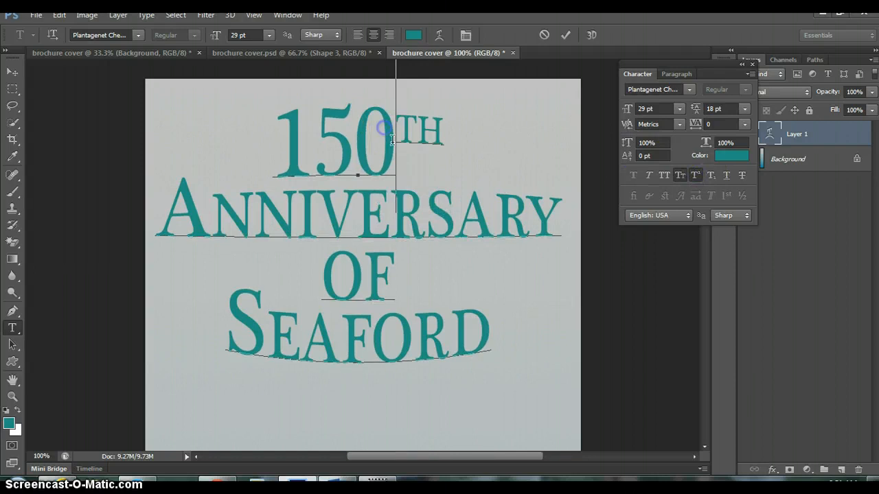
left_click(456, 229)
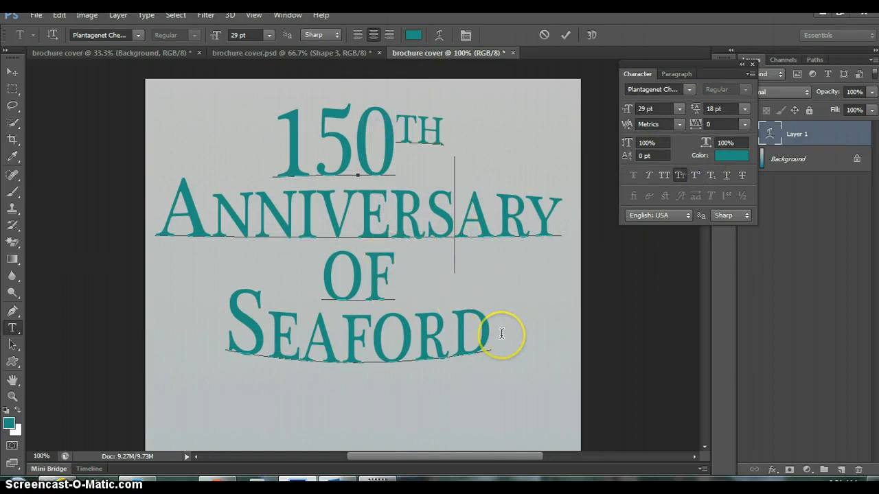
- Set the leading of the whole title to 19 pt, commit the text edit and collapse the character settings
left_click_drag(503, 338, 275, 145)
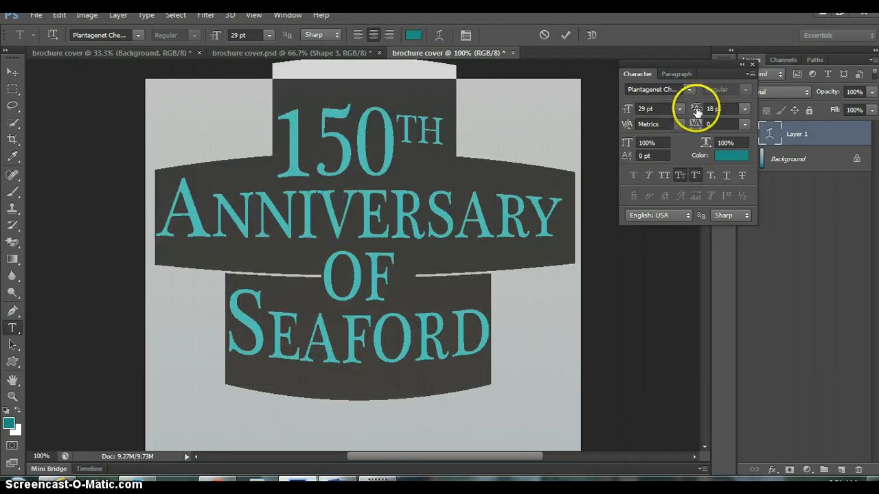
left_click_drag(696, 110, 694, 117)
left_click_drag(694, 115, 695, 120)
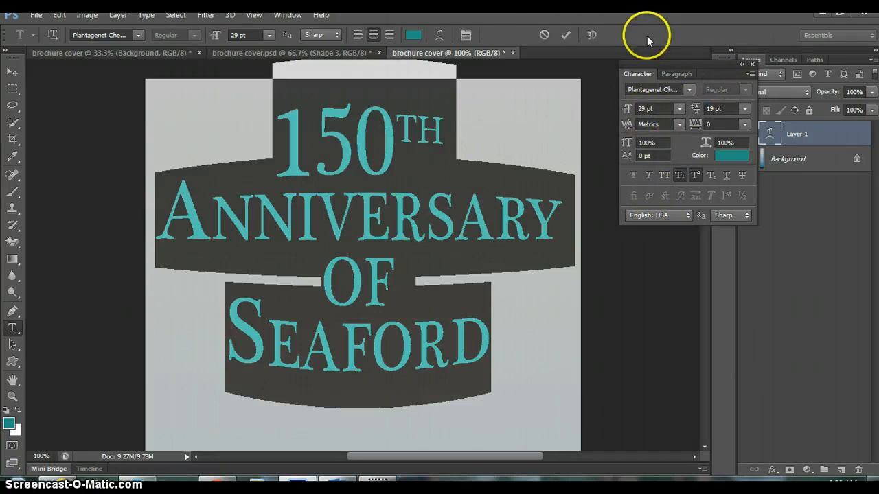
left_click(572, 33)
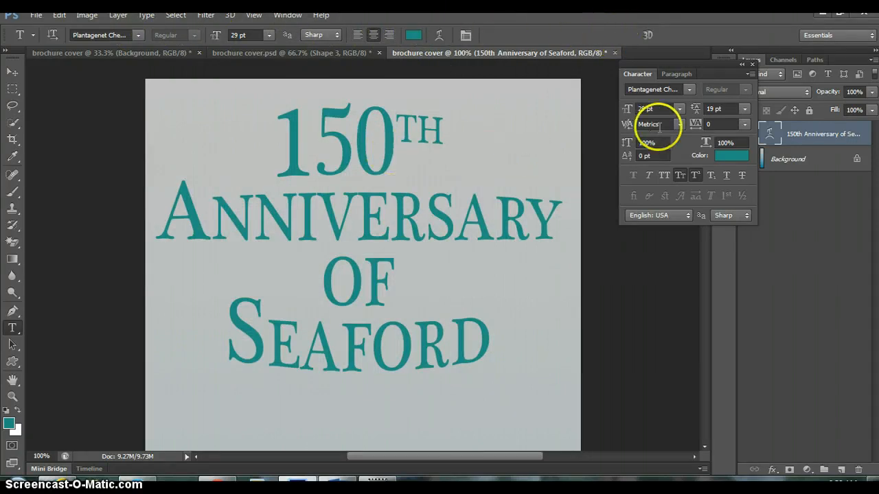
left_click(741, 63)
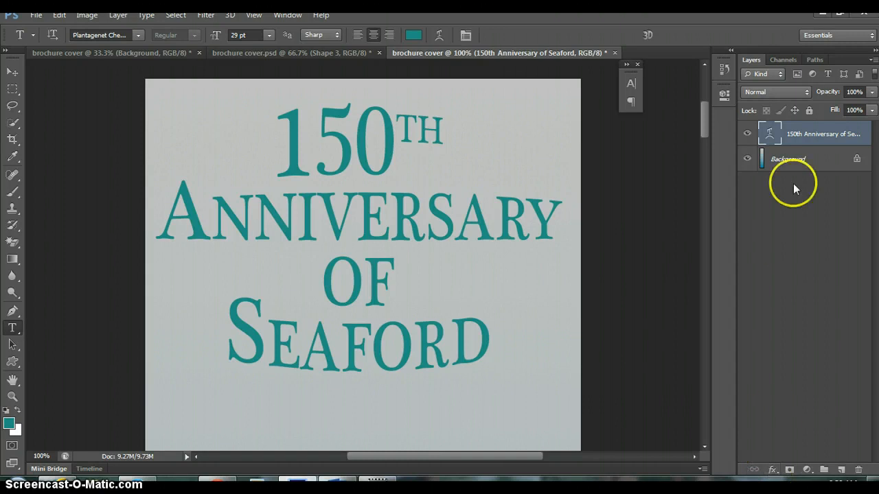
- Open the blending options of the title's text layer and move the Layer Style dialog clear of the title
left_click(773, 471)
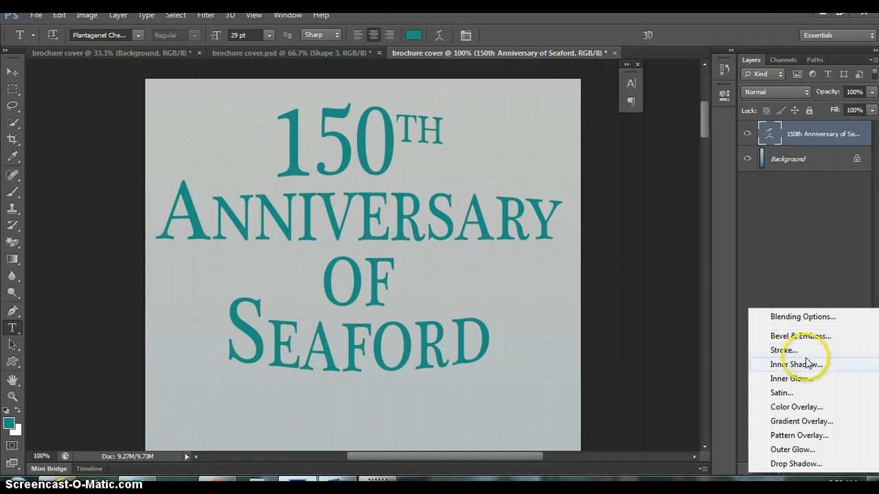
left_click(801, 317)
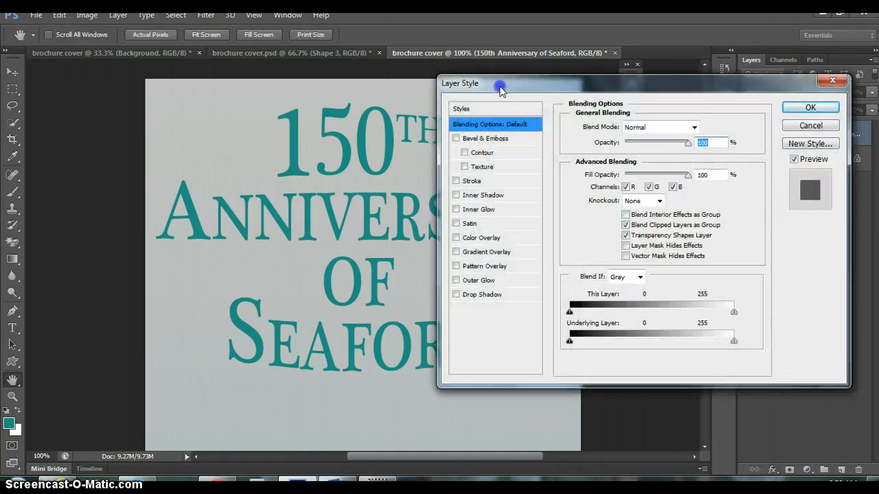
left_click_drag(500, 91, 635, 66)
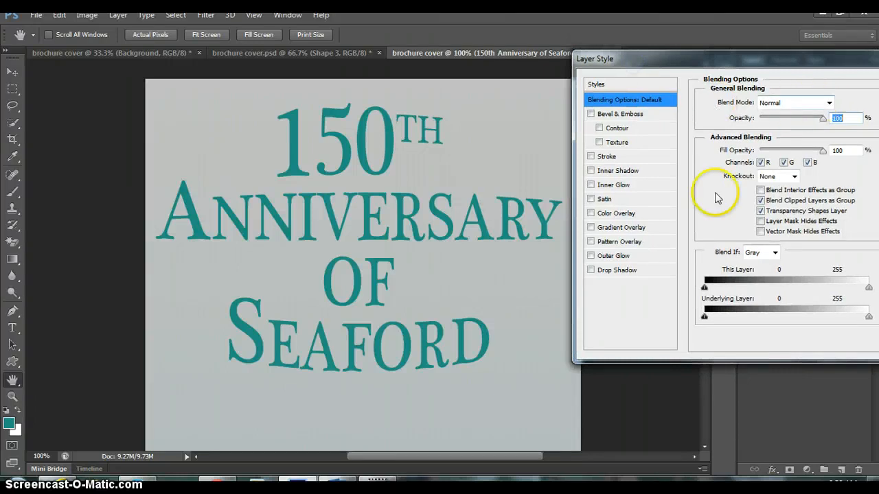
- Try a Bevel & Emboss effect on the title with 62% depth and no softening, and turn it off again
left_click(620, 115)
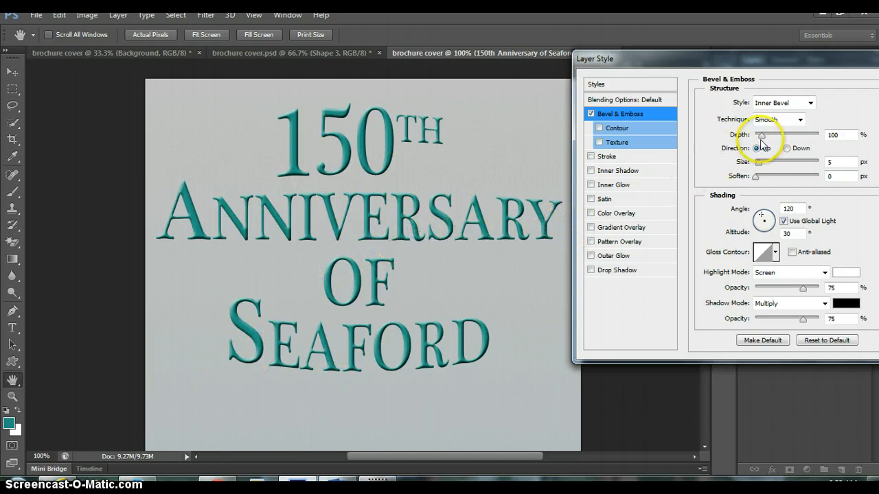
left_click_drag(762, 135, 762, 137)
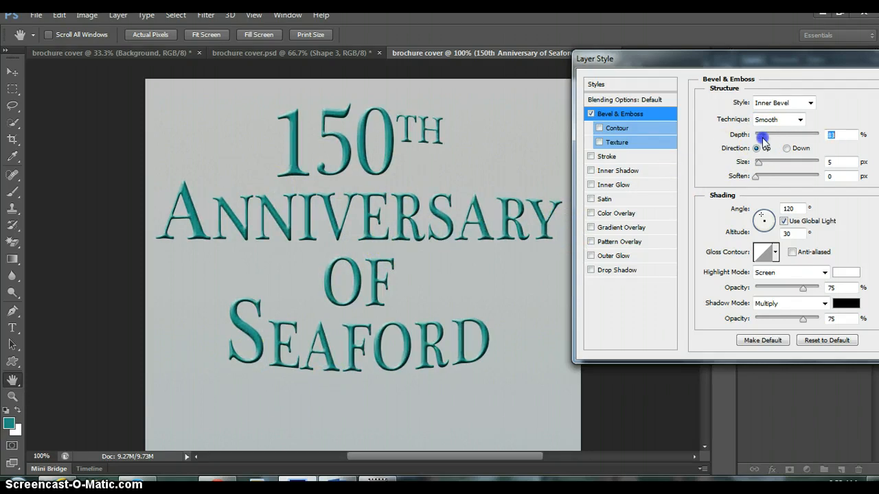
left_click(755, 176)
left_click_drag(754, 176, 754, 176)
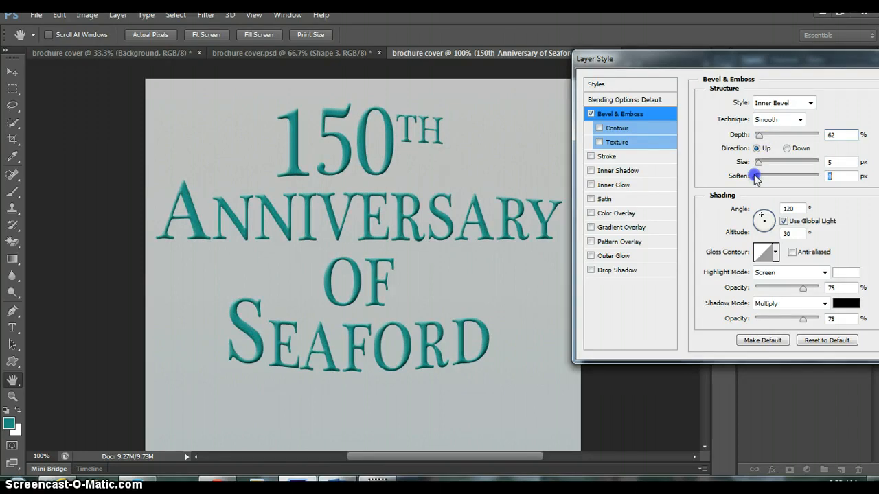
left_click(590, 113)
- Add an outside stroke to the title in near-white (fffefe) with a size of 2 px
left_click(608, 157)
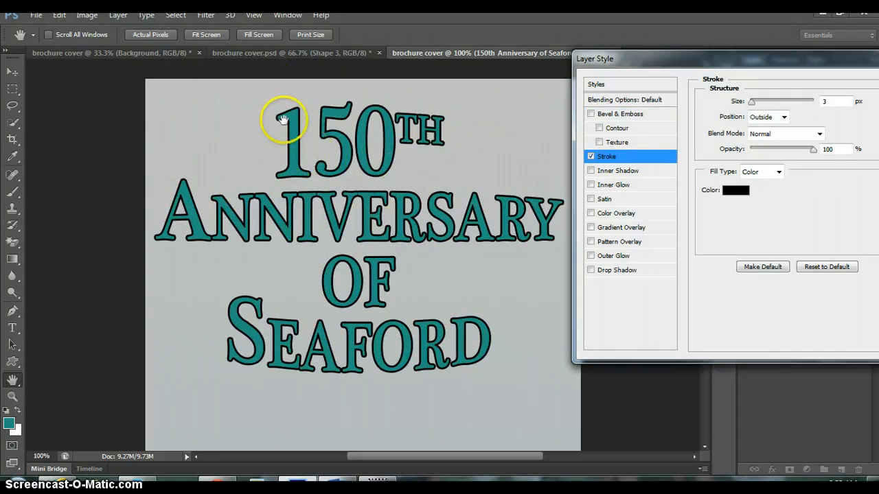
left_click(735, 191)
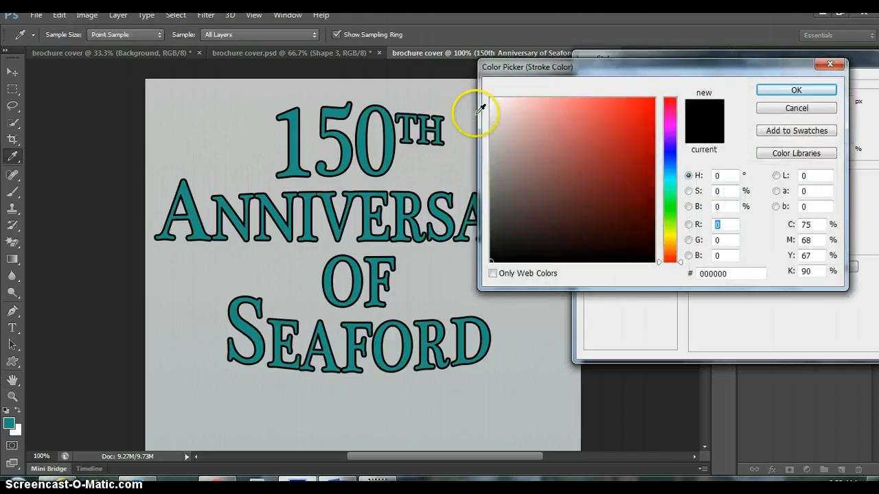
left_click(492, 100)
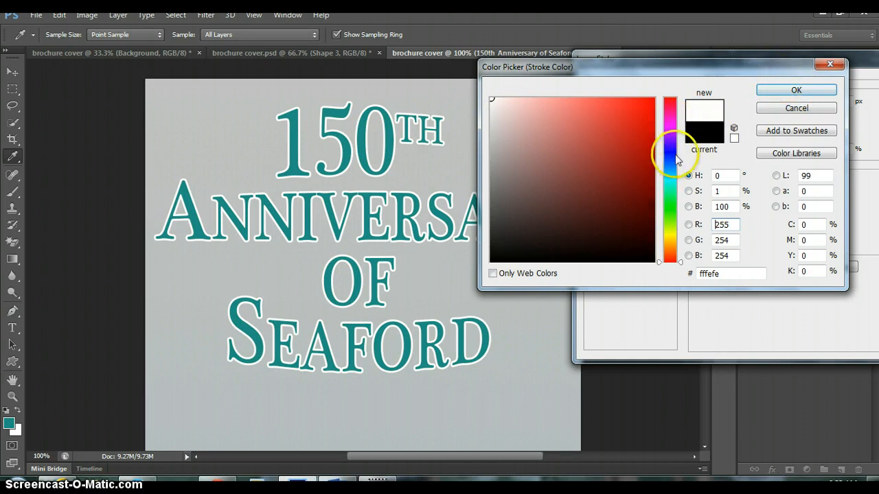
left_click(792, 91)
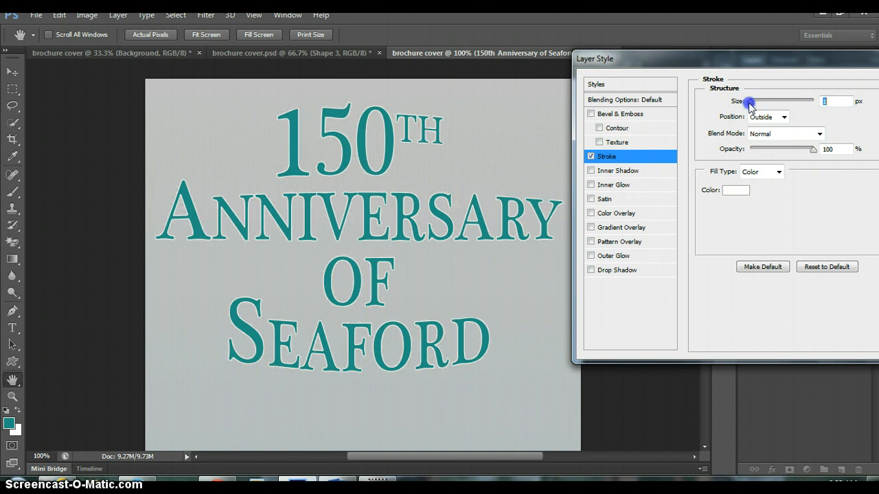
mouse_move(749, 102)
left_mouse_down()
mouse_move(767, 102)
mouse_move(753, 106)
left_mouse_up()
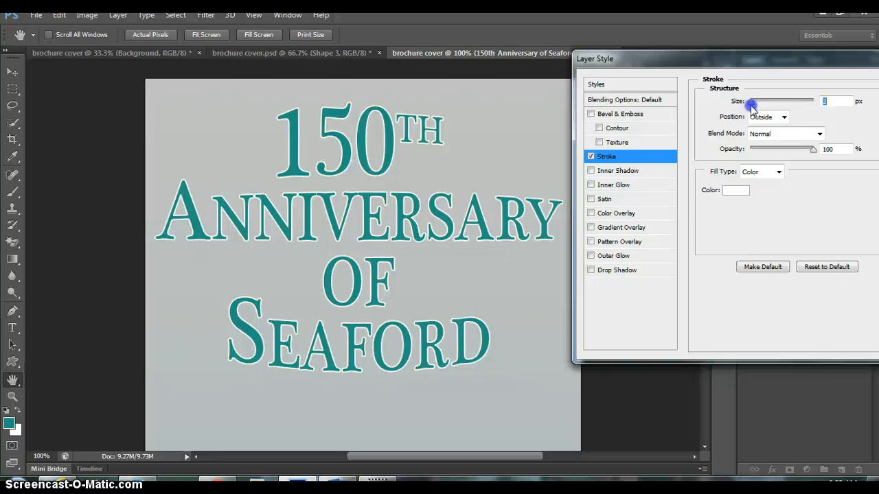
- Try an Inner Shadow on the title, turn it off and enable Inner Glow instead
left_click(614, 175)
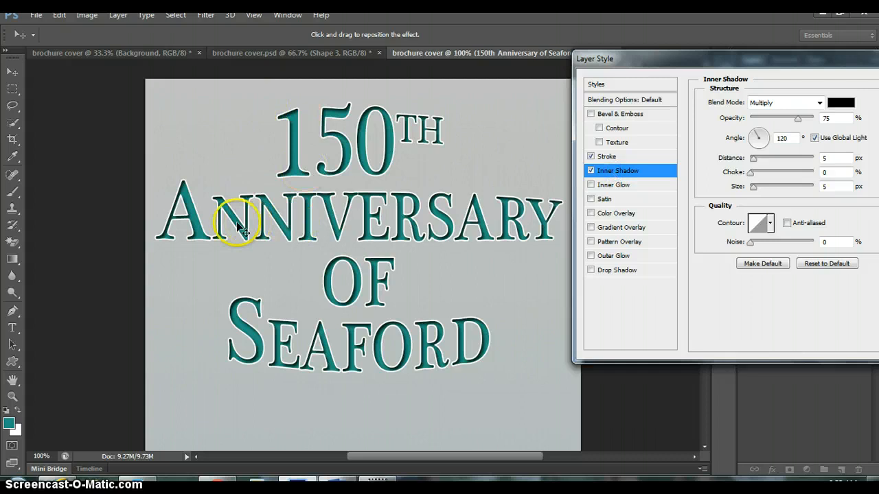
left_click(590, 170)
left_click(613, 185)
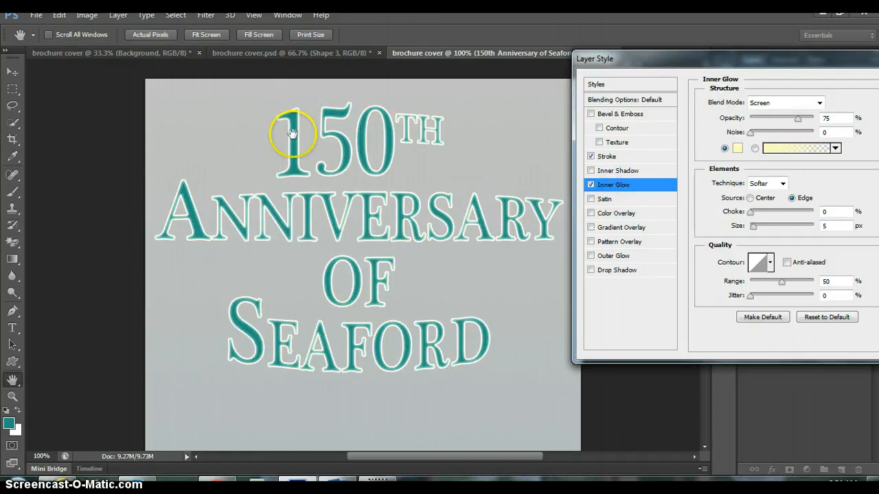
- Turn off the title's Inner Glow and try Satin and a red Color Overlay in turn, turning each off again
left_click(590, 185)
left_click(617, 200)
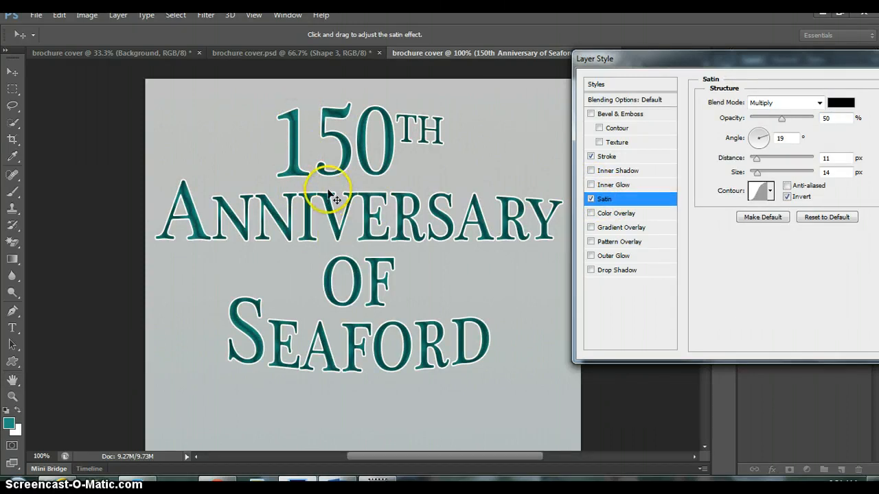
left_click(591, 198)
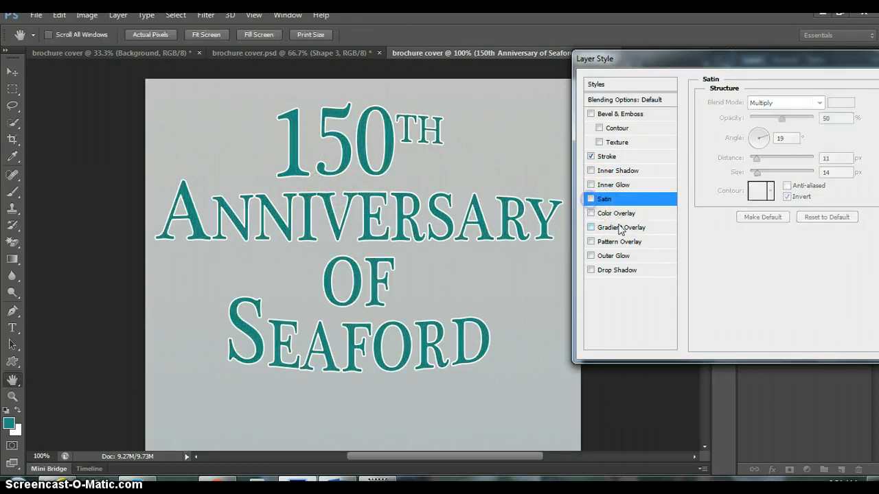
left_click(618, 213)
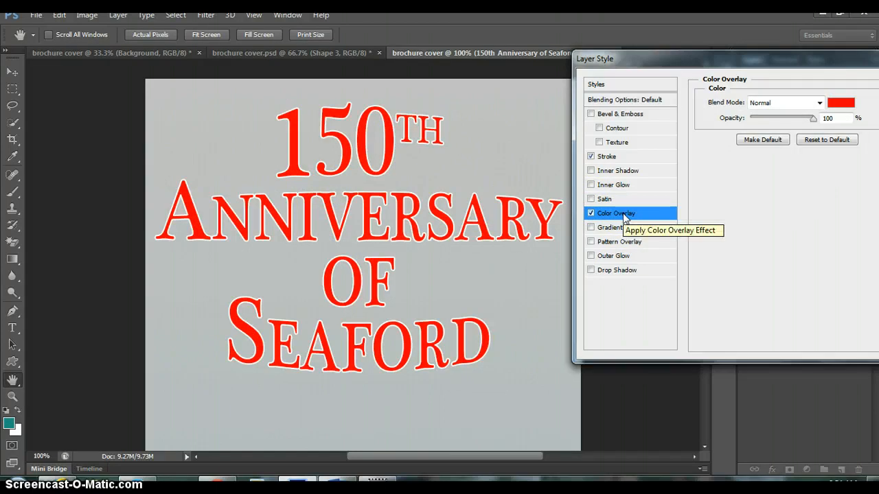
left_click(591, 213)
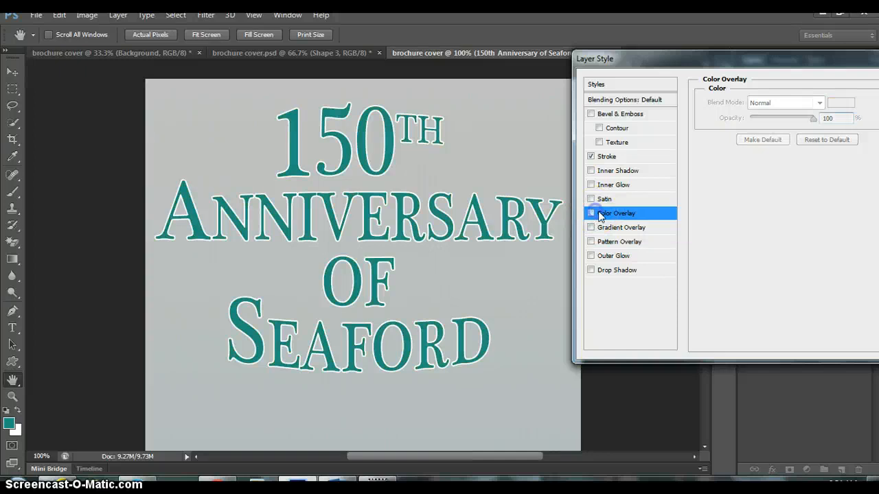
- Enable a Gradient Overlay on the title using the Blue preset gradient
left_click(632, 230)
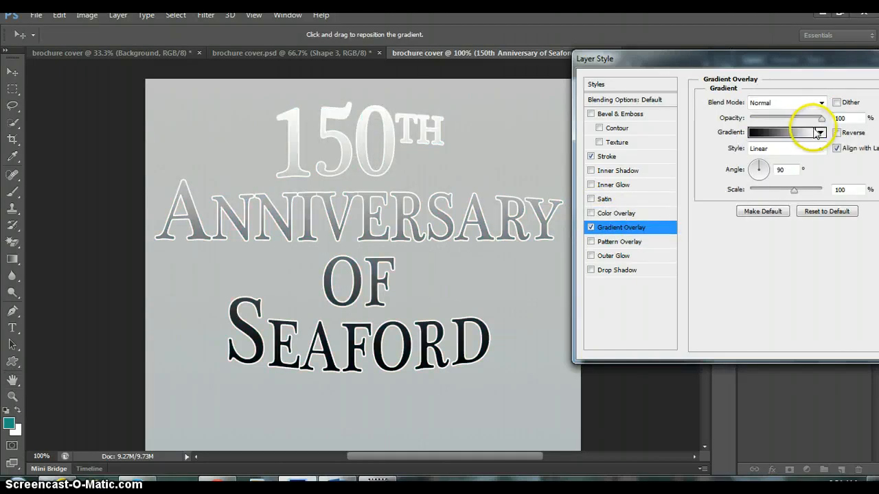
left_click(789, 132)
left_click_drag(554, 90, 817, 65)
left_click(633, 107)
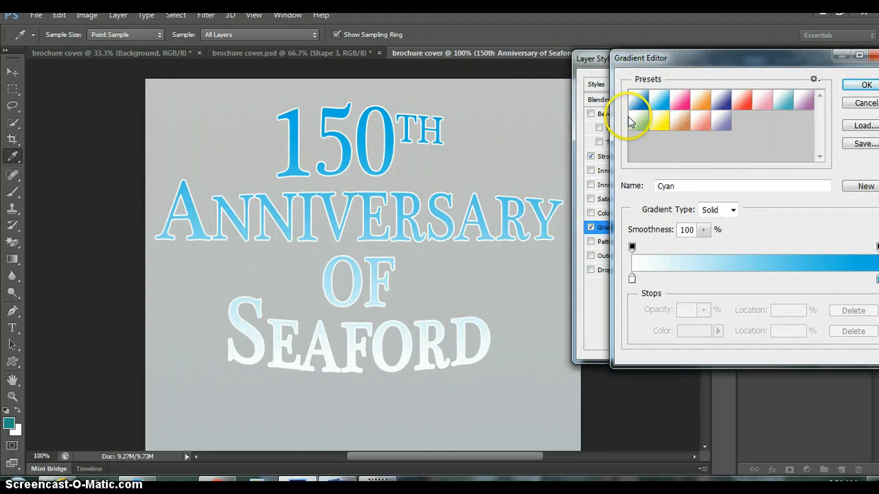
left_click(637, 123)
left_click(643, 104)
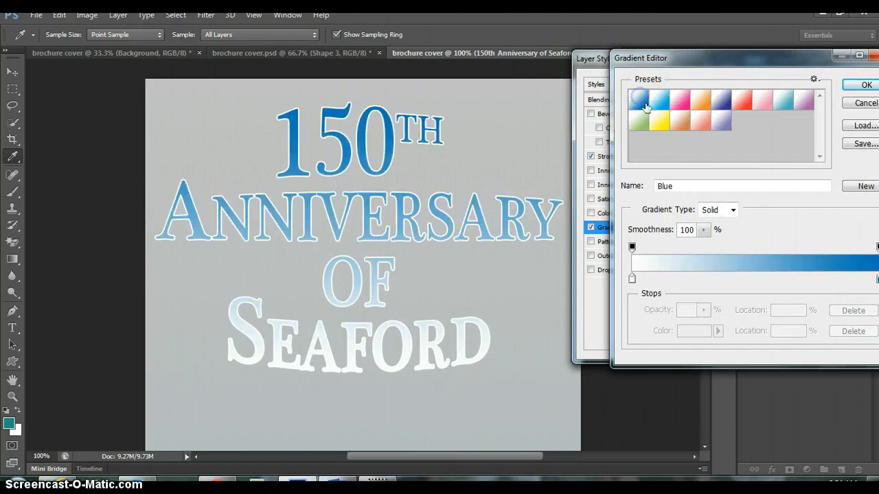
left_click(861, 84)
left_click(748, 132)
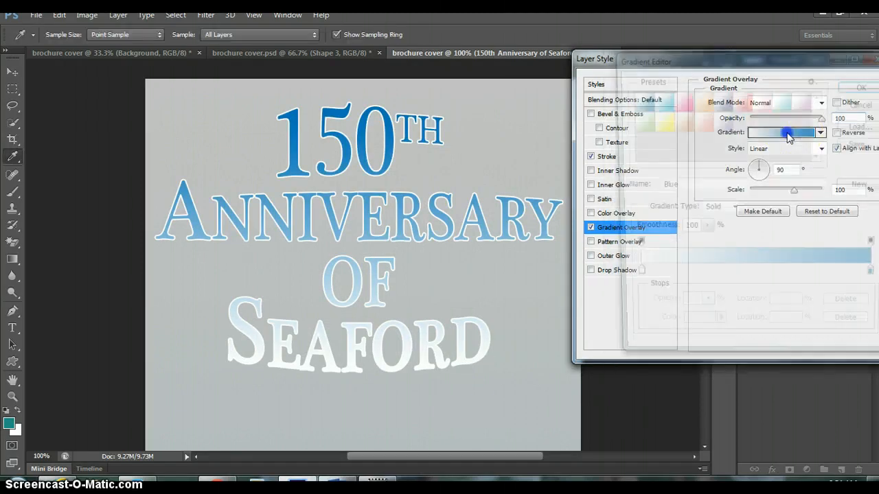
left_click(862, 85)
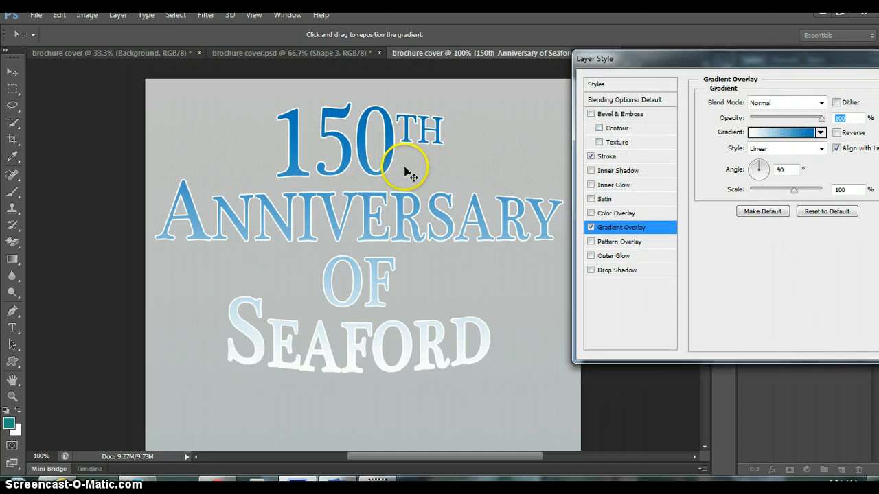
- Change the overlay gradient's white color stop to dark grey (353434) and accept the custom gradient
left_click(774, 132)
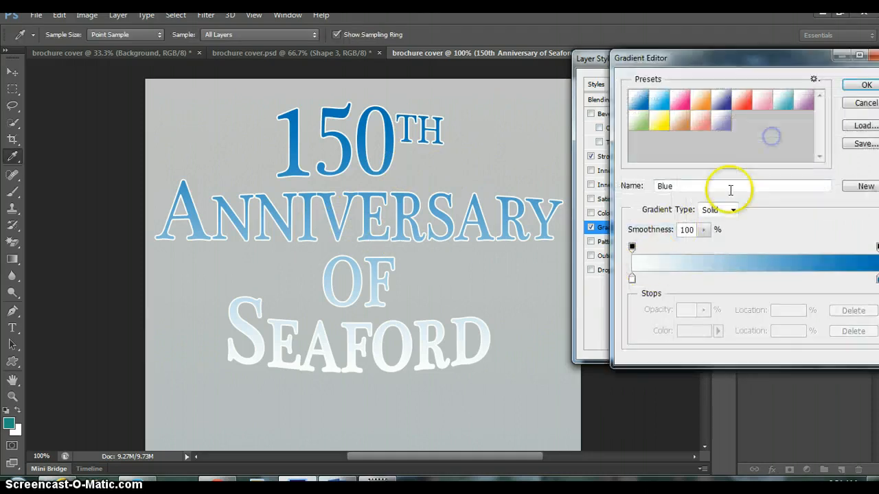
left_click(632, 280)
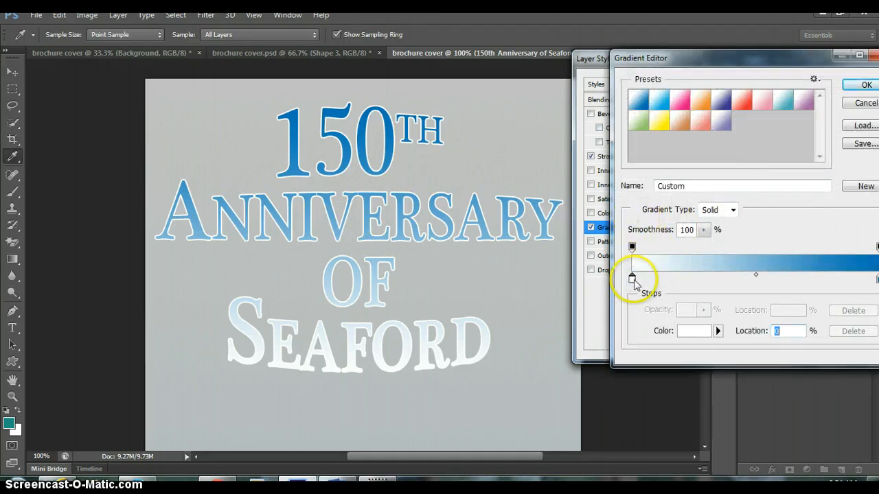
left_click(693, 330)
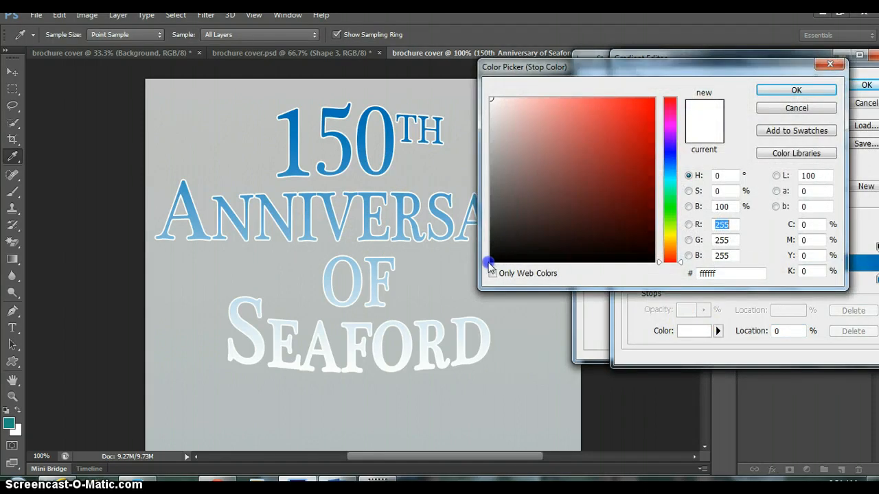
left_click_drag(491, 257, 493, 228)
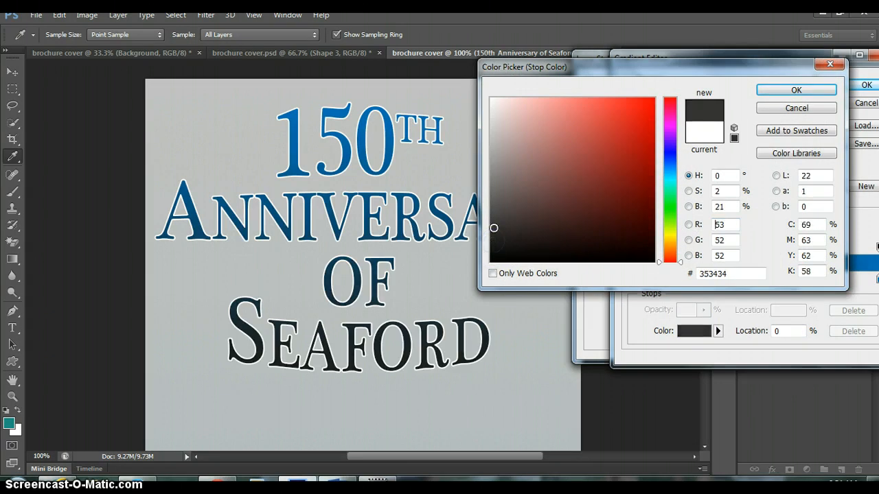
left_click(794, 90)
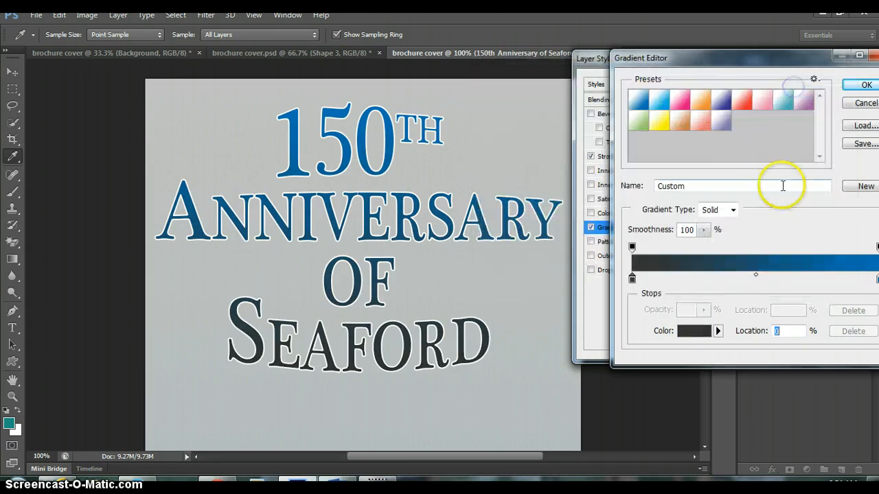
left_click(866, 88)
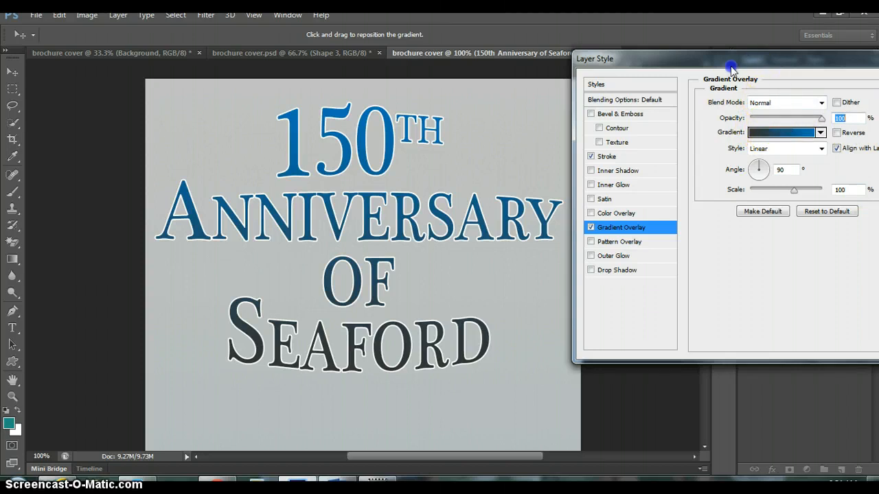
- Try the Radial, Reflected, Diamond and Angle styles in turn on the title's gradient overlay
left_click_drag(781, 64, 733, 63)
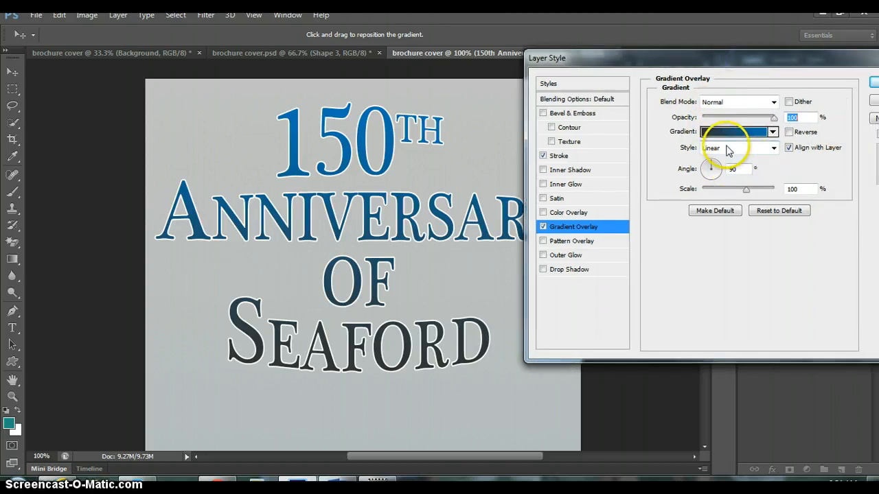
left_click(747, 149)
left_click(733, 177)
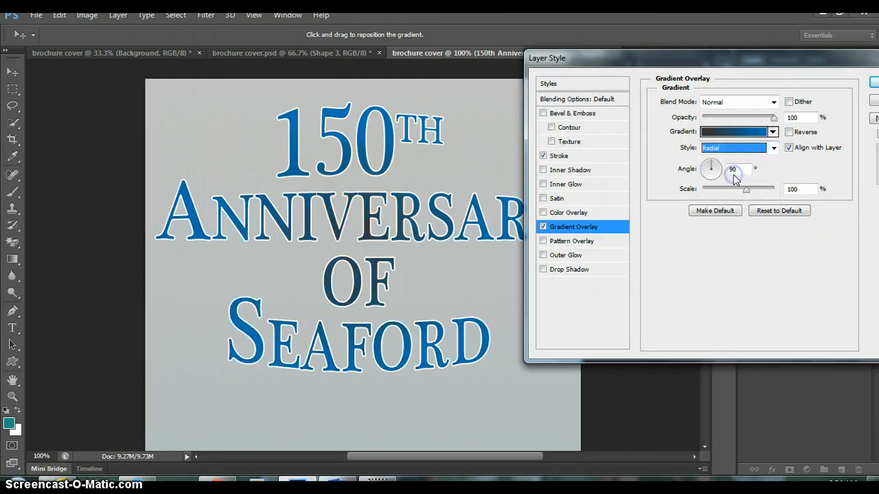
left_click(737, 150)
left_click(741, 184)
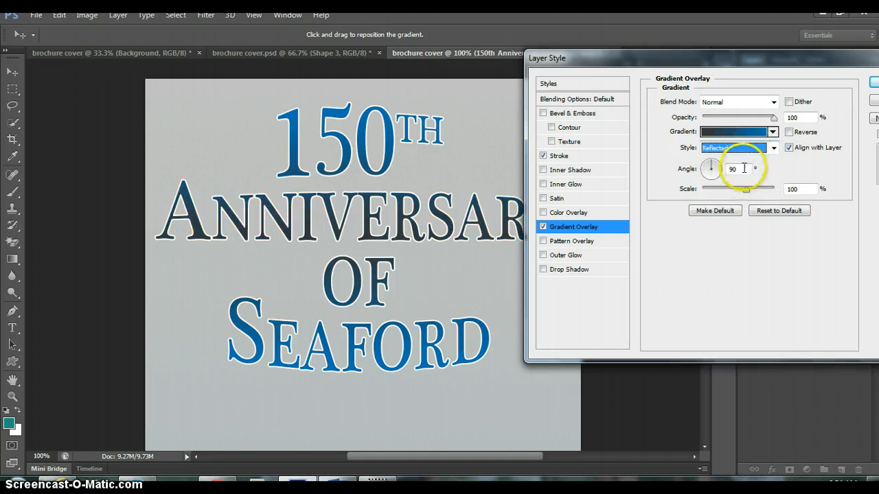
left_click(741, 150)
left_click(742, 203)
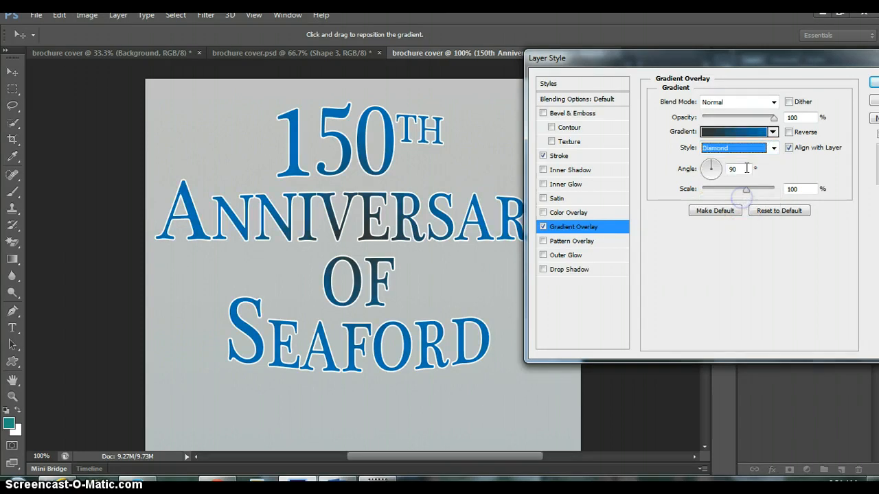
left_click(740, 149)
left_click(743, 180)
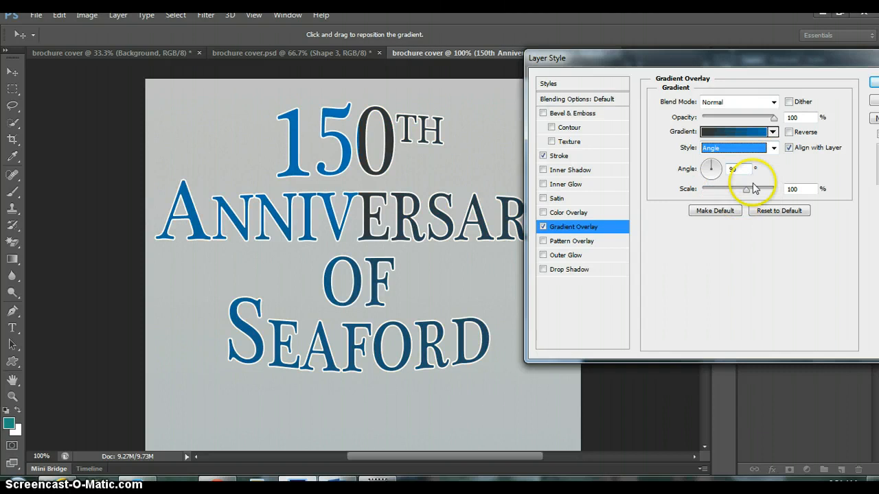
- Set the gradient overlay's style to Reflected and its scale to 58%
left_click(748, 190)
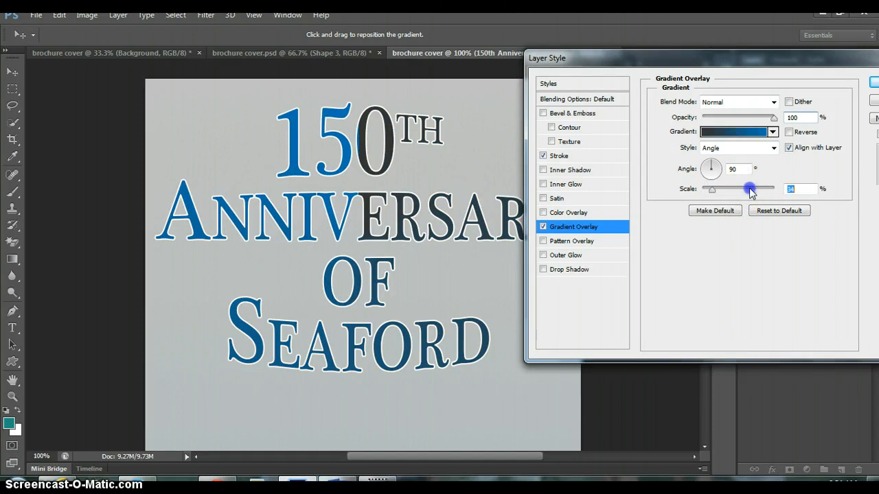
left_click(740, 147)
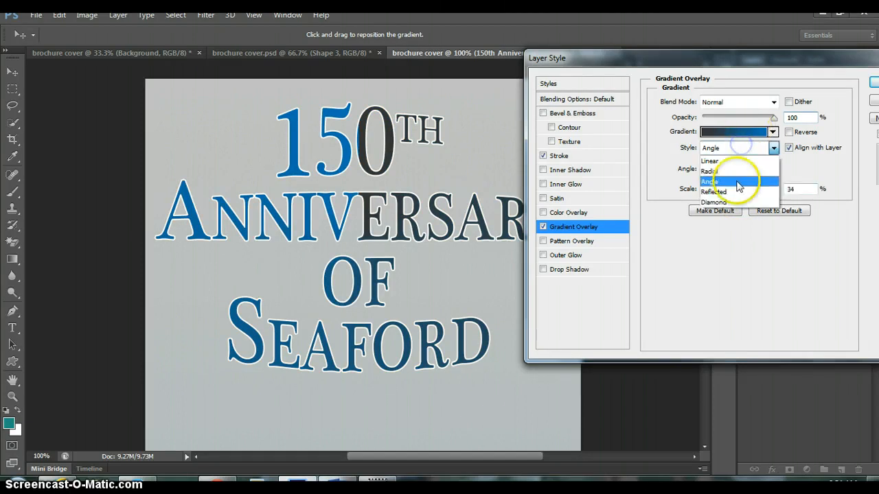
left_click(736, 193)
mouse_move(713, 191)
left_mouse_down()
mouse_move(774, 192)
mouse_move(703, 192)
mouse_move(734, 192)
left_mouse_up()
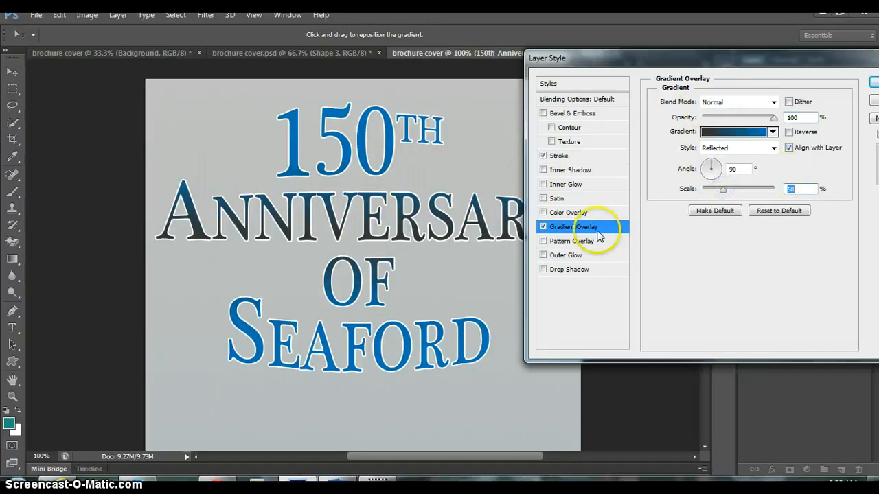
- Turn off the Gradient Overlay and try a Pattern Overlay on the title, turning it off again
left_click(543, 228)
left_click(557, 240)
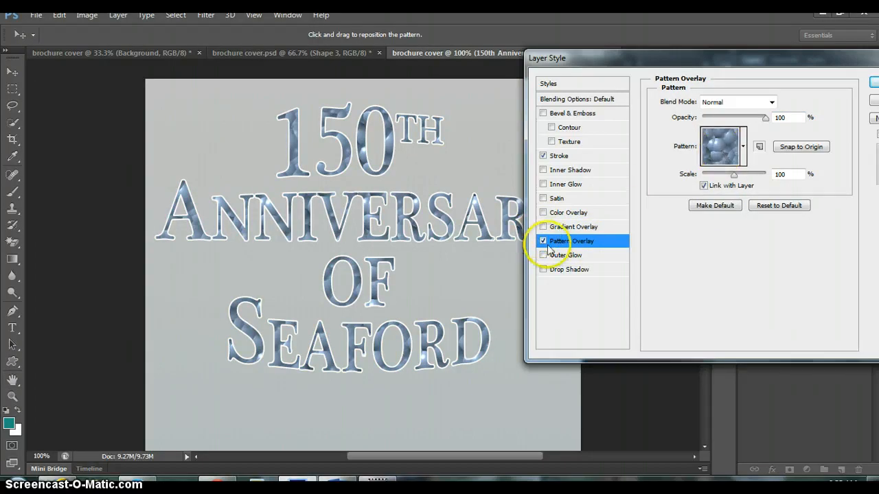
left_click(543, 241)
- Try an Outer Glow on the title with sizes of 40 px and 7 px, and turn it off again
left_click(562, 254)
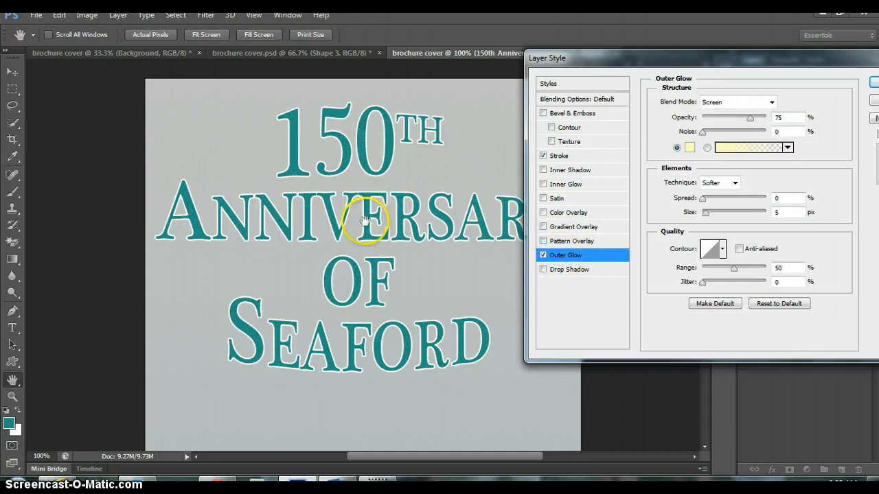
left_click_drag(705, 214, 707, 217)
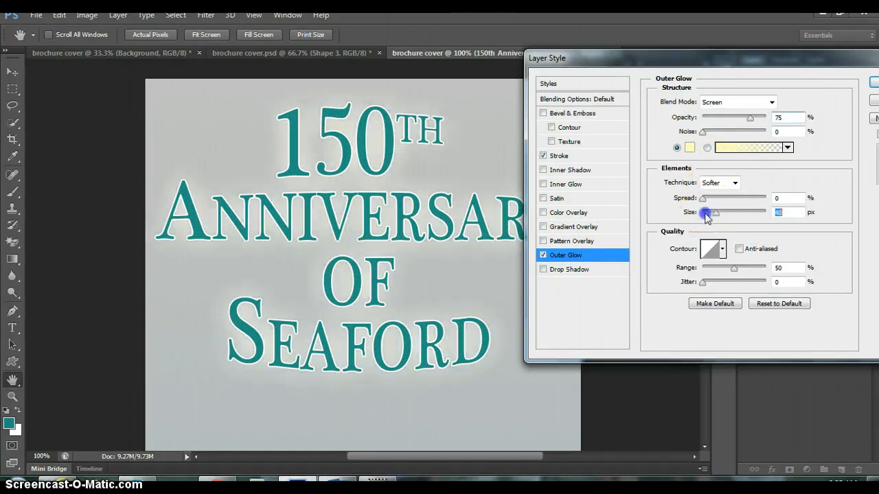
left_click(707, 214)
left_click_drag(707, 216, 707, 216)
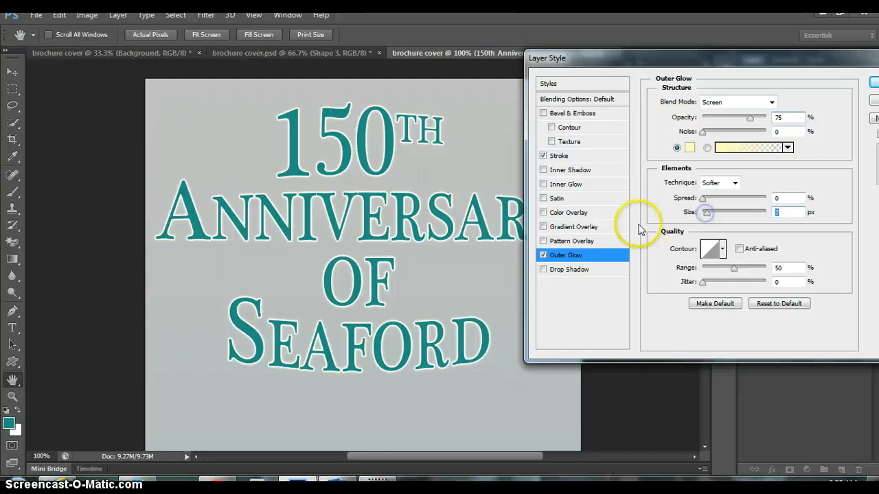
left_click(543, 255)
- Add a Drop Shadow to the title with 5 px distance, 20% spread and 5 px size, and apply the layer style
left_click(566, 270)
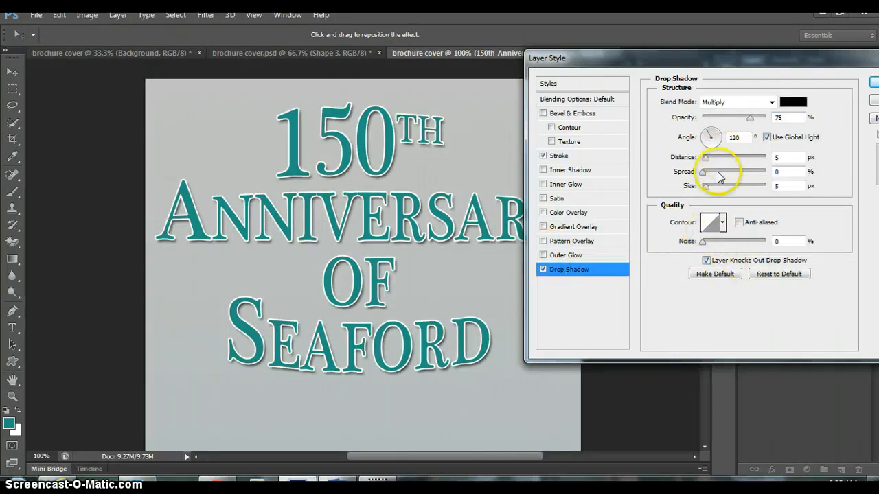
left_click_drag(707, 188, 707, 188)
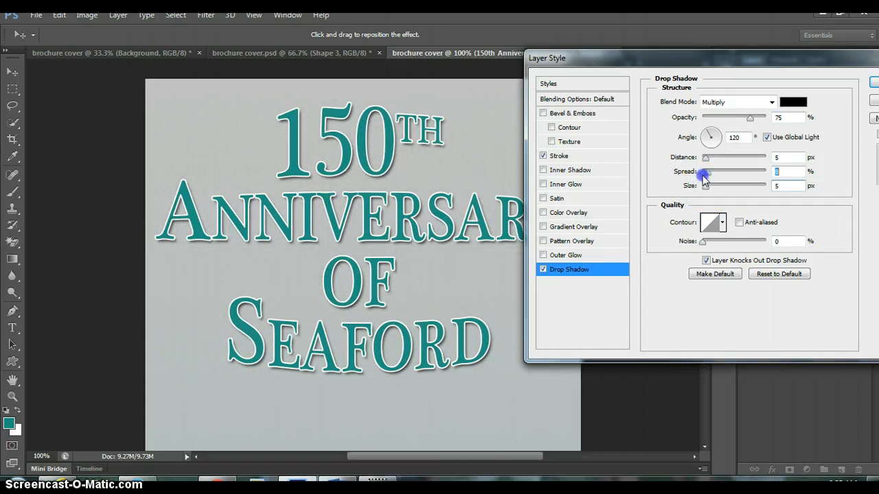
mouse_move(703, 175)
left_mouse_down()
mouse_move(714, 175)
mouse_move(709, 162)
left_mouse_up()
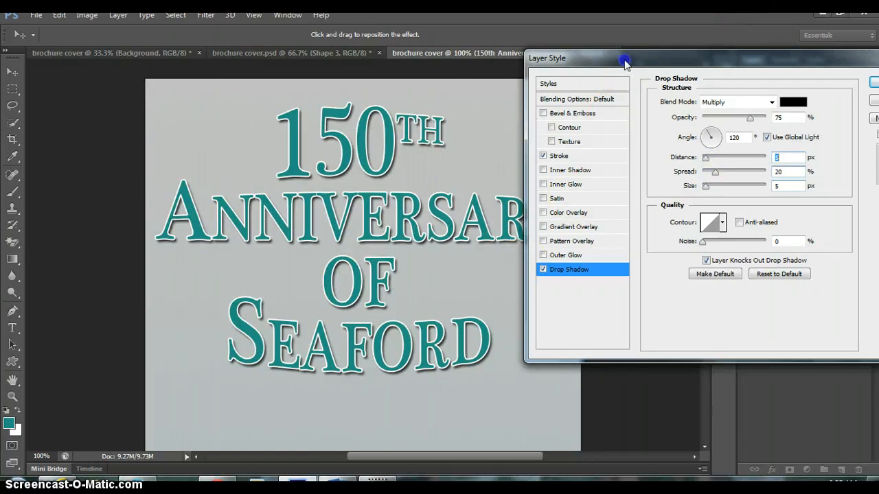
left_click_drag(625, 64, 397, 98)
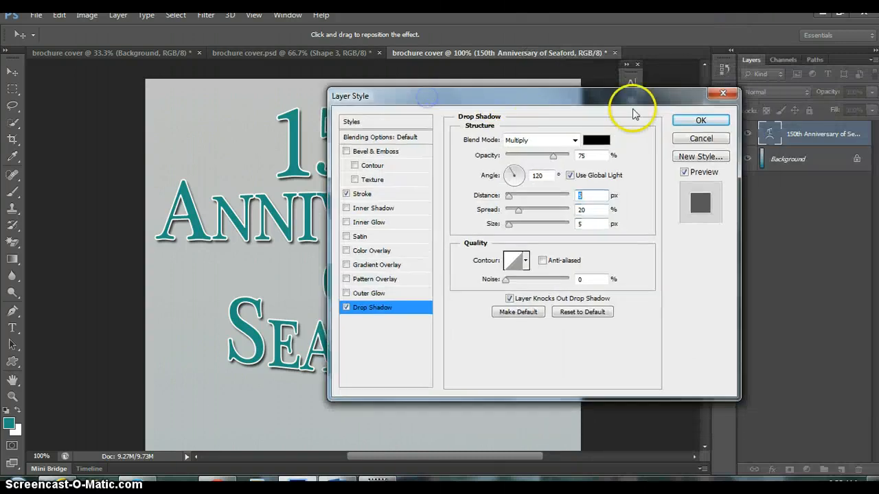
left_click(688, 127)
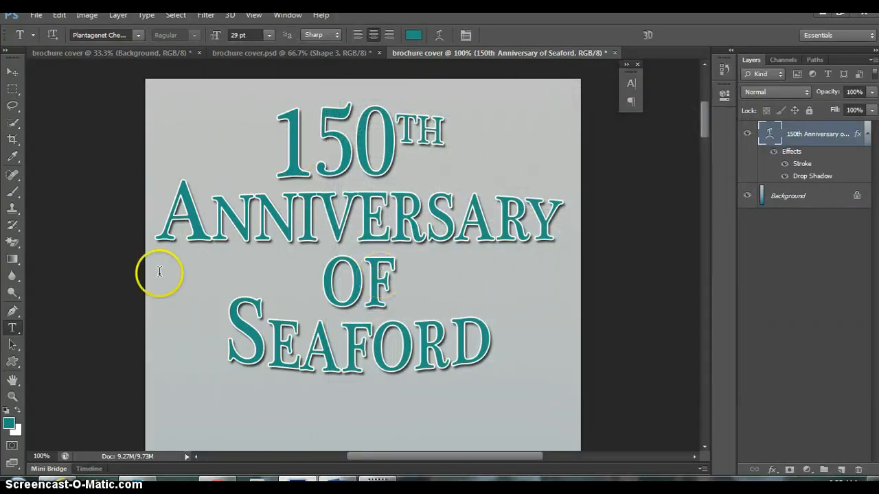
- Move the title slightly lower on the brochure cover with the Move tool
left_click(12, 72)
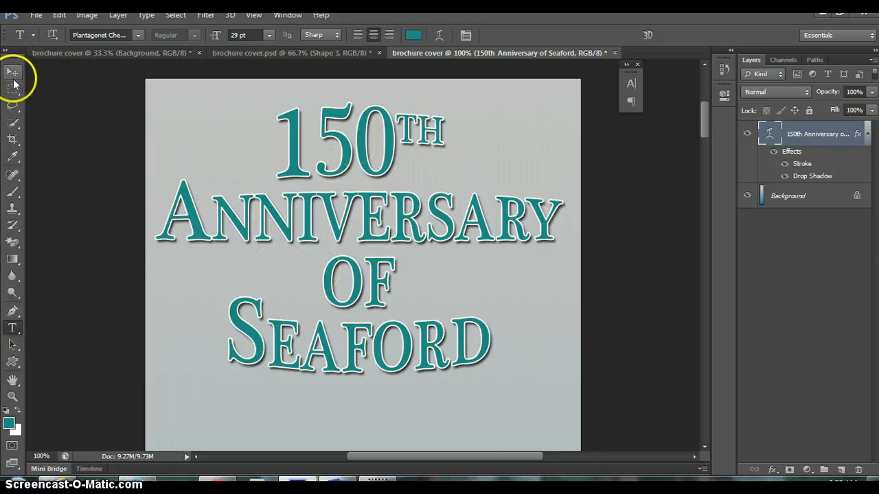
left_click(11, 74)
mouse_move(298, 141)
left_mouse_down()
mouse_move(304, 180)
mouse_move(307, 154)
left_mouse_up()
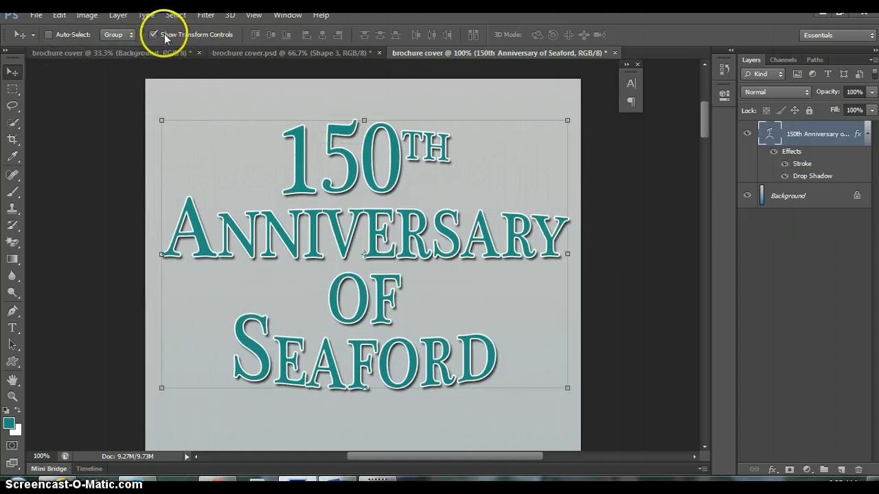
- Scale the title to 105.39% width and 95.26% height, reposition it across the cover and commit the transform
left_click_drag(162, 120, 159, 118)
left_click_drag(165, 63, 139, 79)
left_click_drag(243, 148, 245, 151)
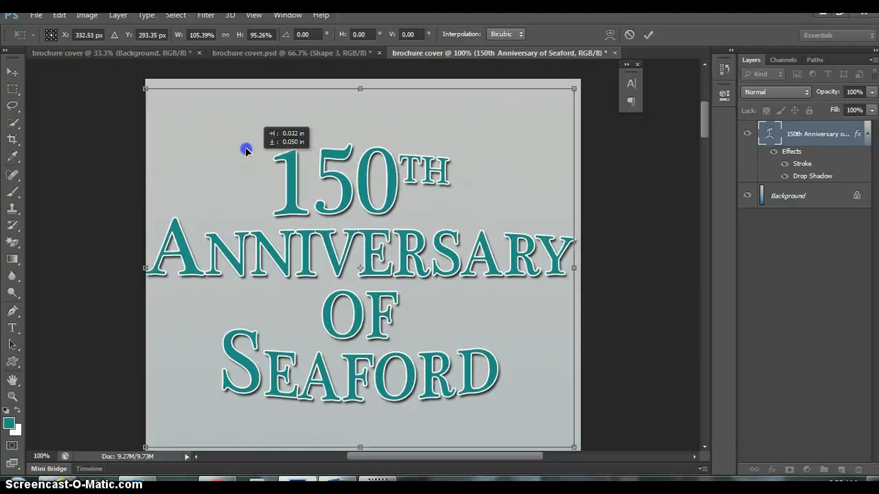
key("shift+Right")
key("shift+Left")
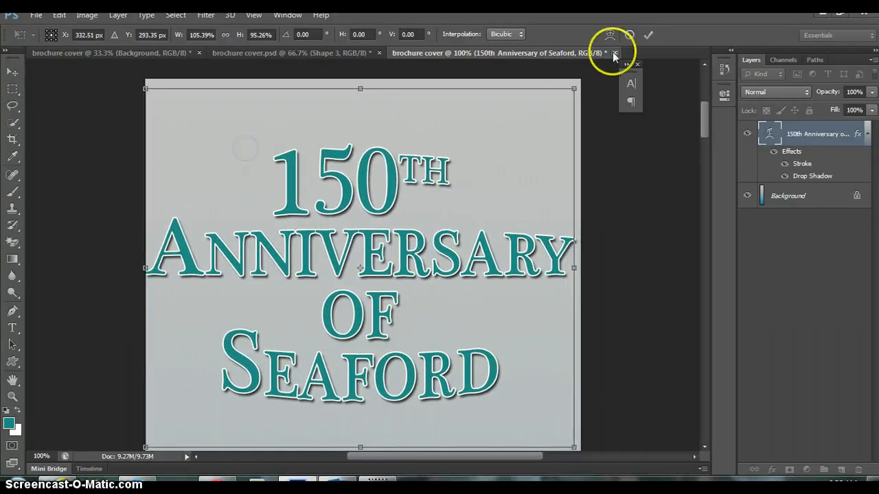
left_click(648, 34)
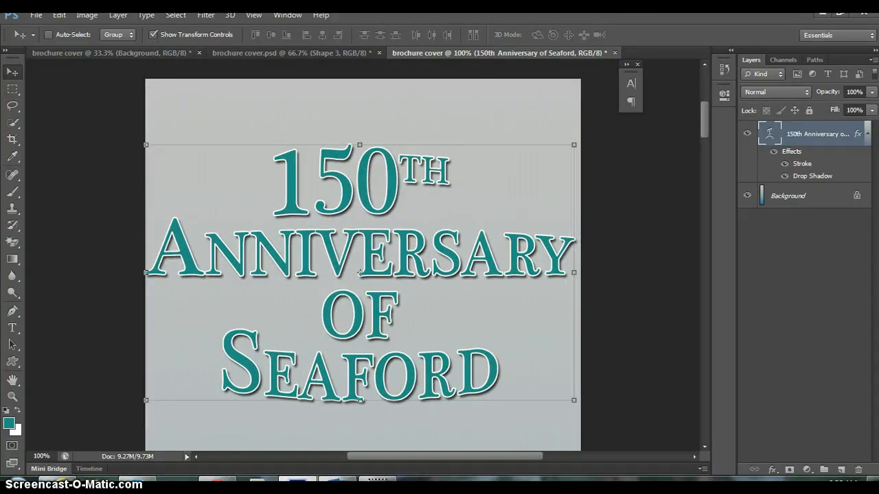